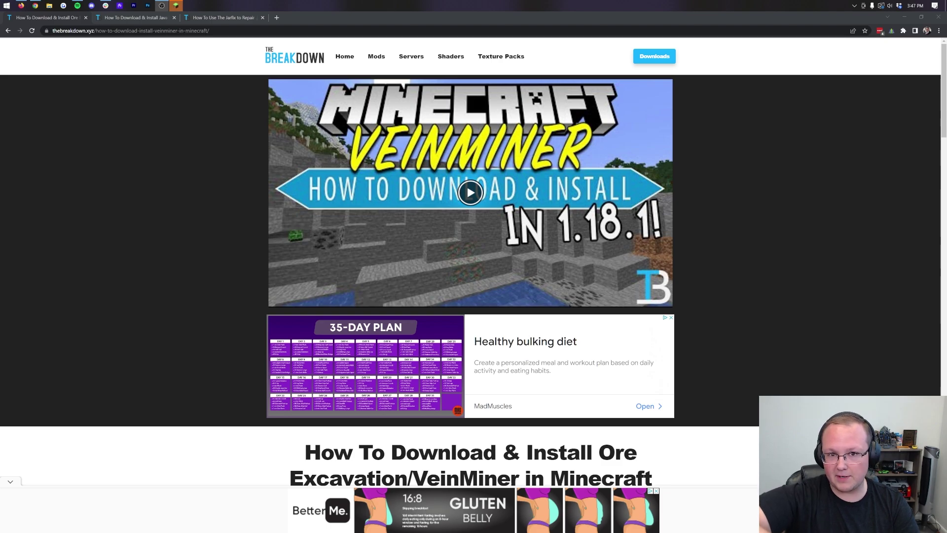
- Open the Ore Excavation mod's download page from the VeinMiner guide
scroll(654, 228, "down", 9)
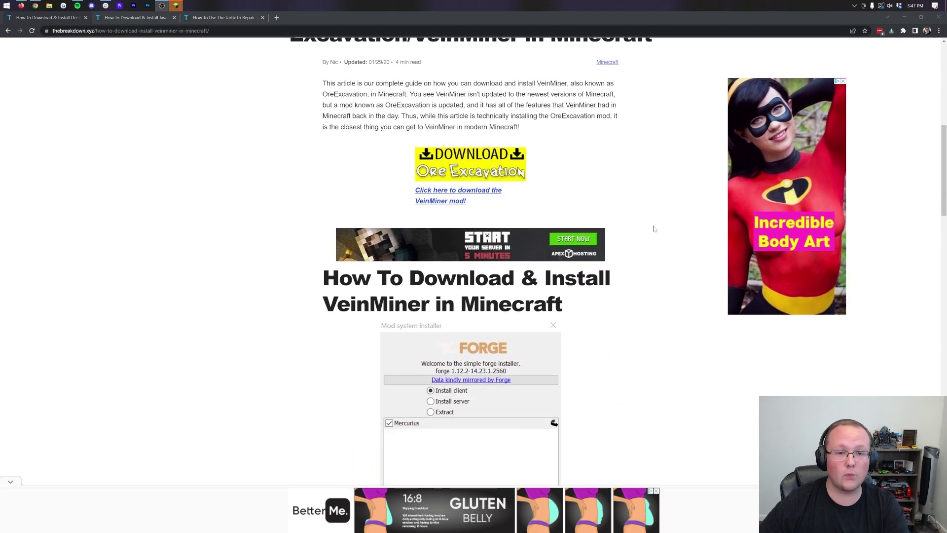
scroll(653, 228, "up", 2)
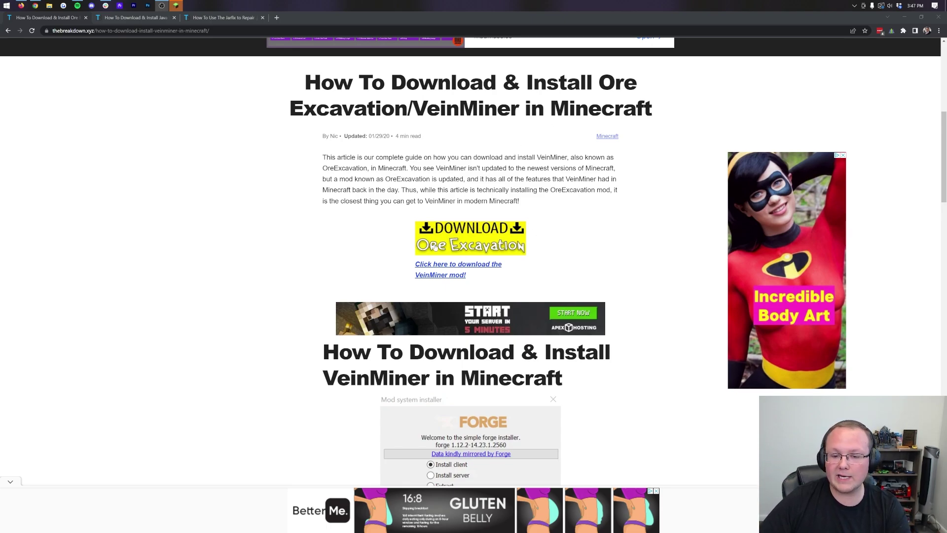
left_click(449, 242)
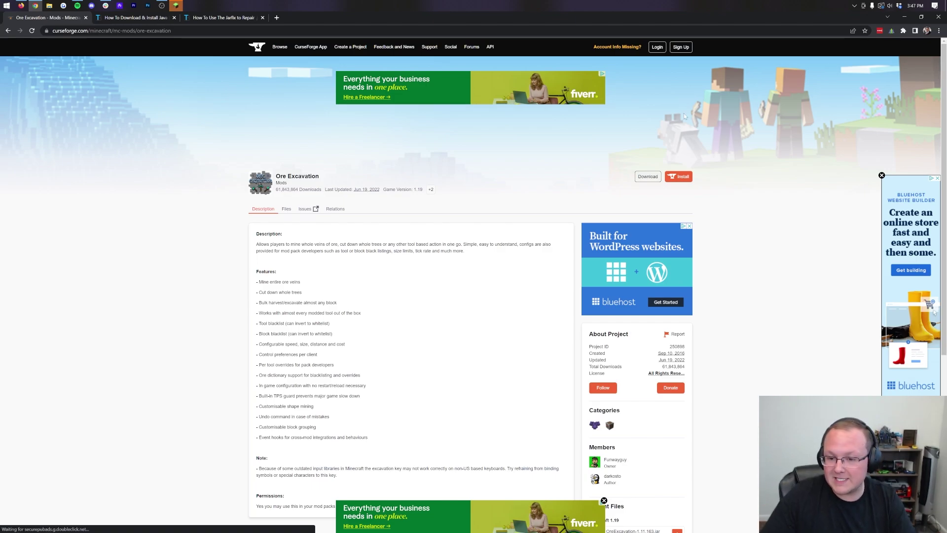
- Download the Ore Excavation file for Minecraft 1.19, OreExcavation-1.11.163.jar, from the mod's recent files
scroll(395, 197, "down", 3)
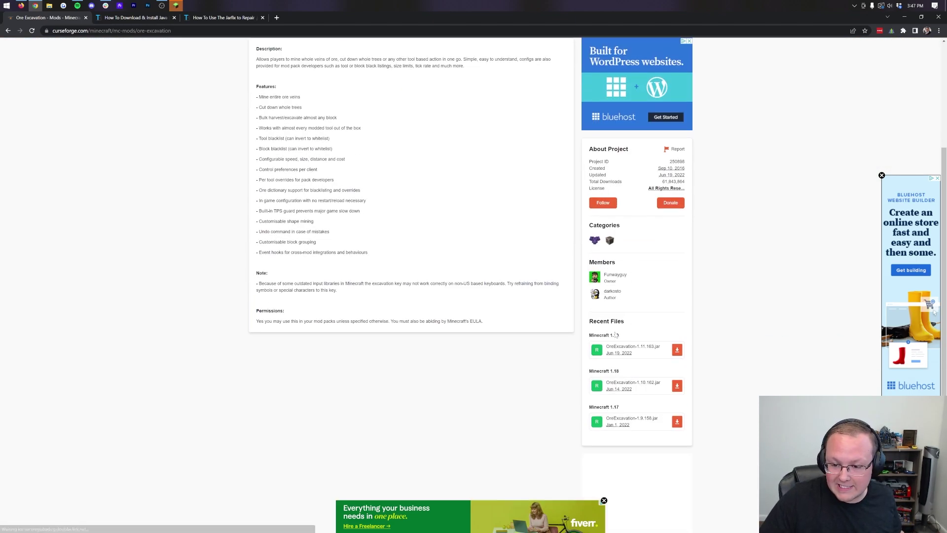
scroll(436, 306, "up", 3)
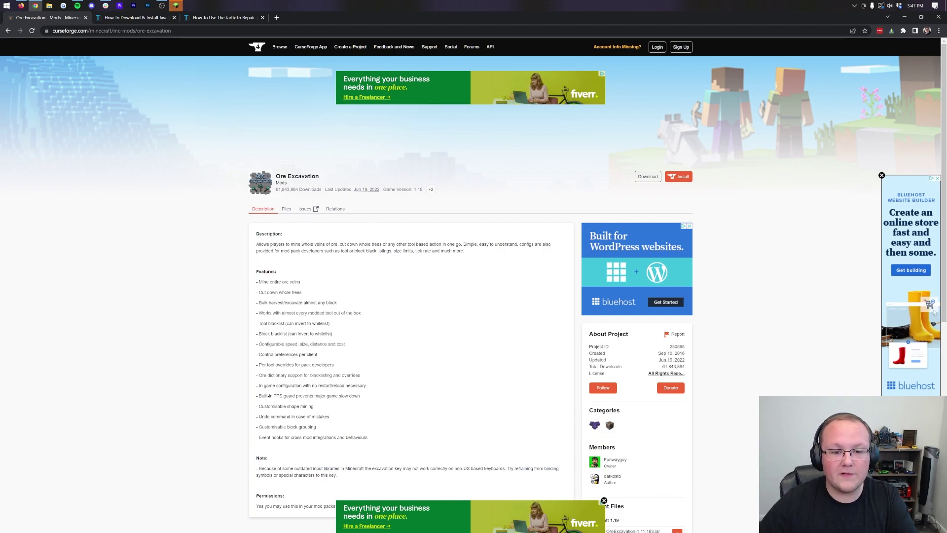
scroll(606, 232, "down", 6)
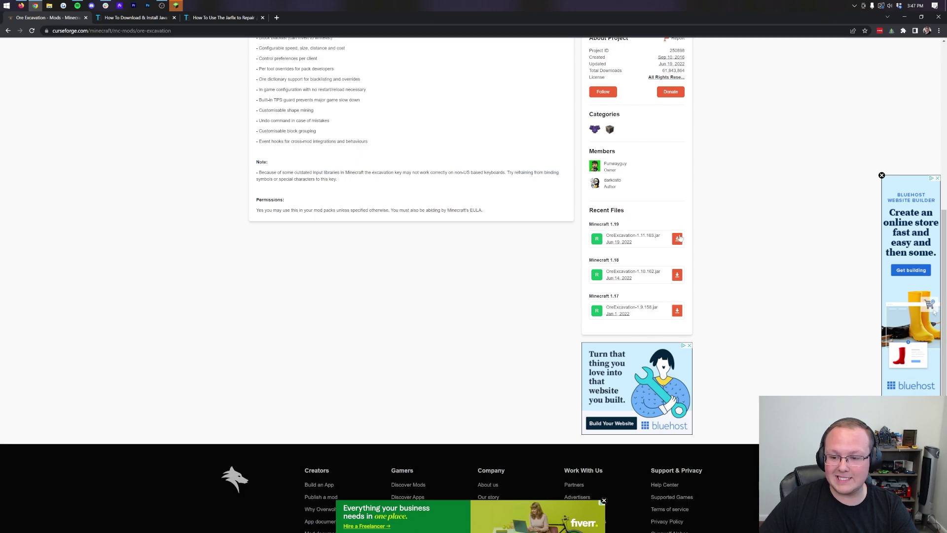
left_click(677, 240)
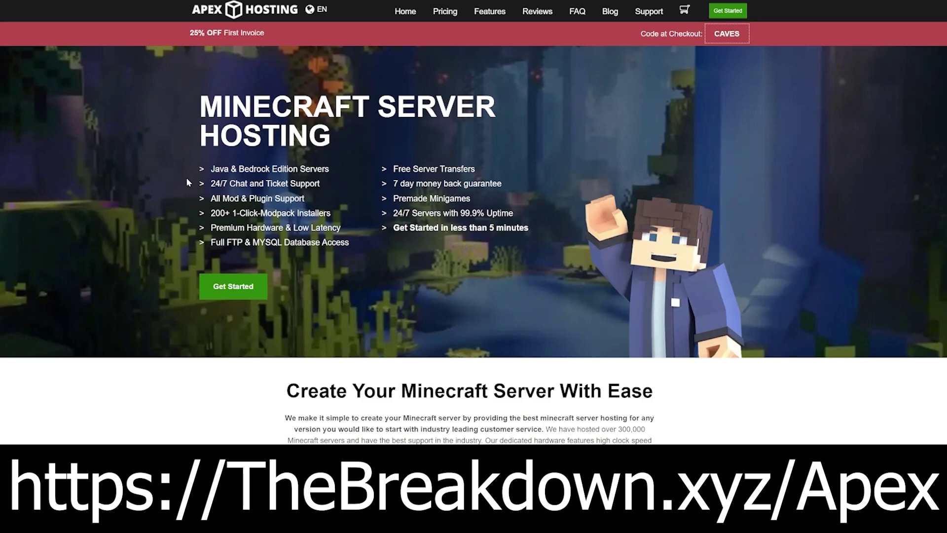
- Review the Apex Hosting page's server features, including premium hardware, quick setup, DDoS protection and 24/7 live chat support
left_click_drag(209, 186, 340, 227)
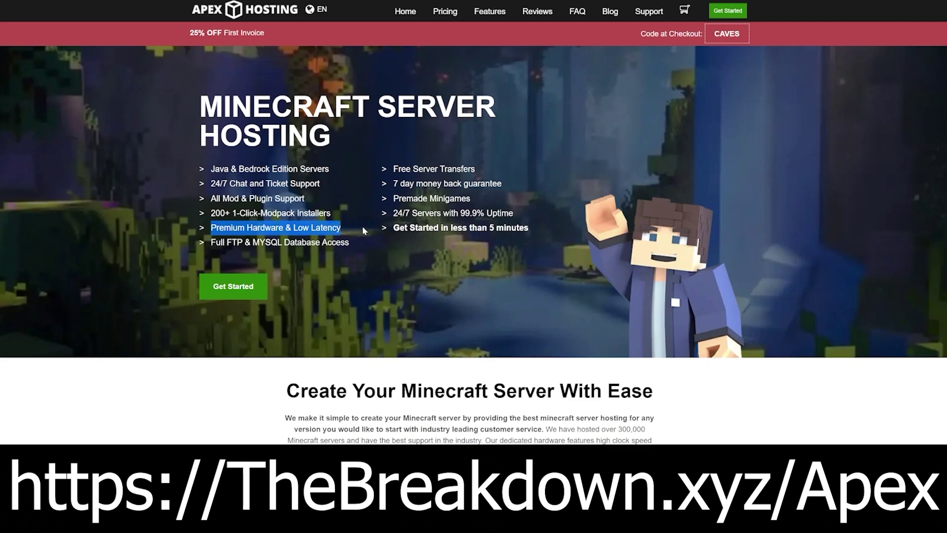
left_click_drag(393, 228, 529, 228)
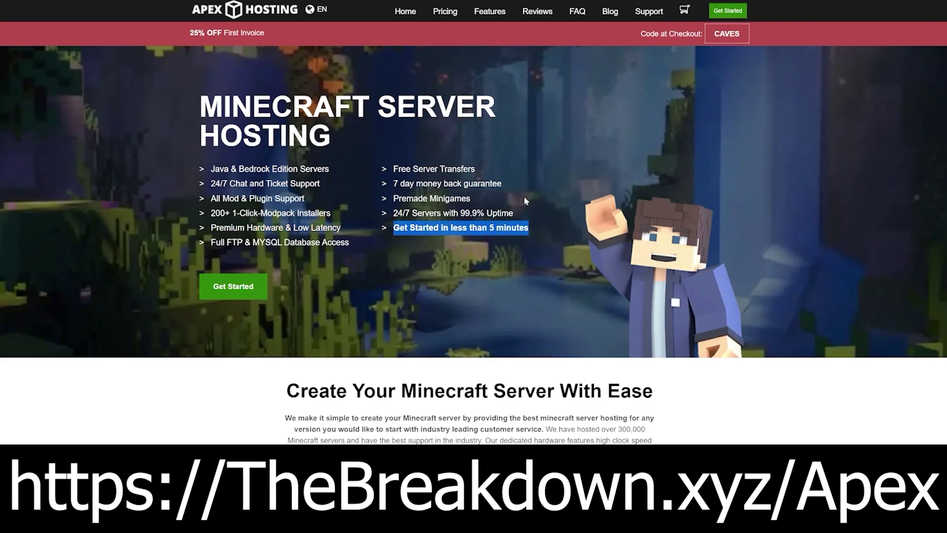
scroll(384, 255, "down", 5)
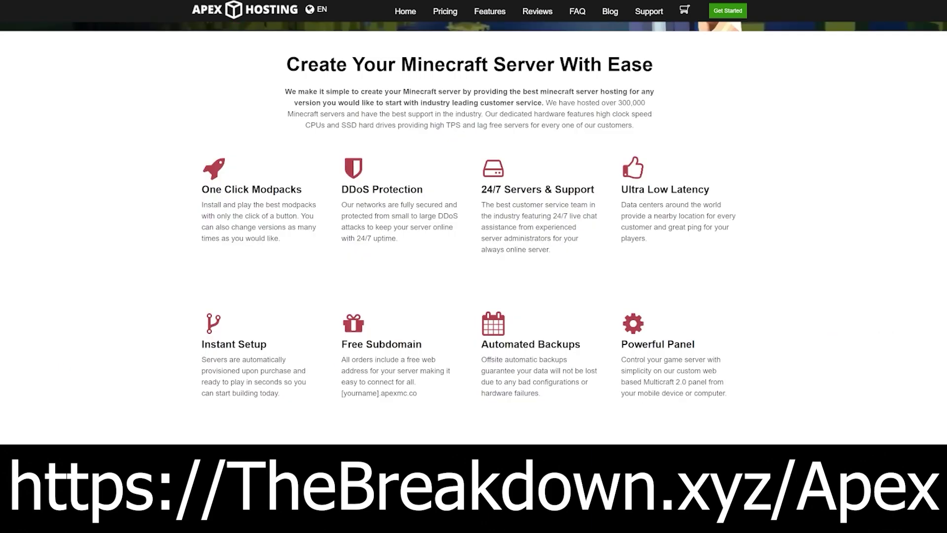
left_click_drag(341, 215, 365, 227)
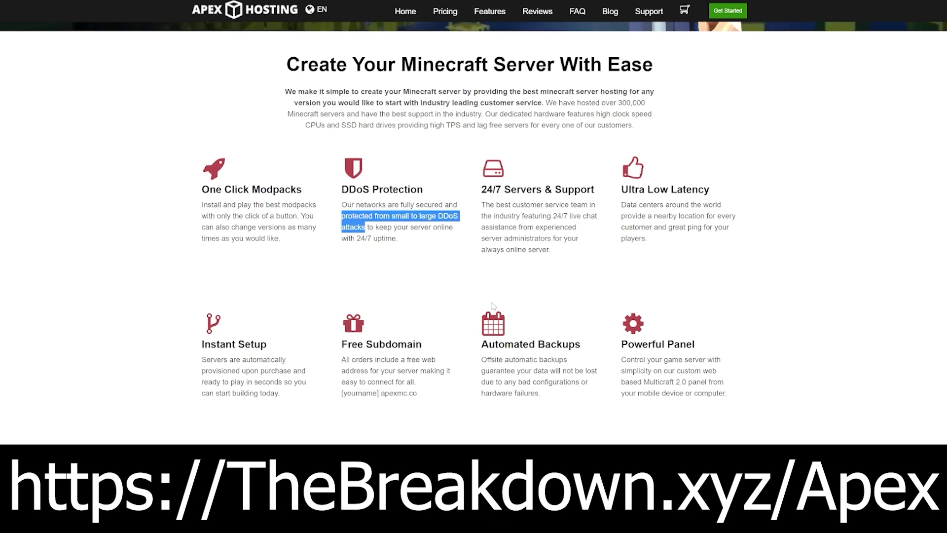
left_click(563, 281)
double_click(556, 216)
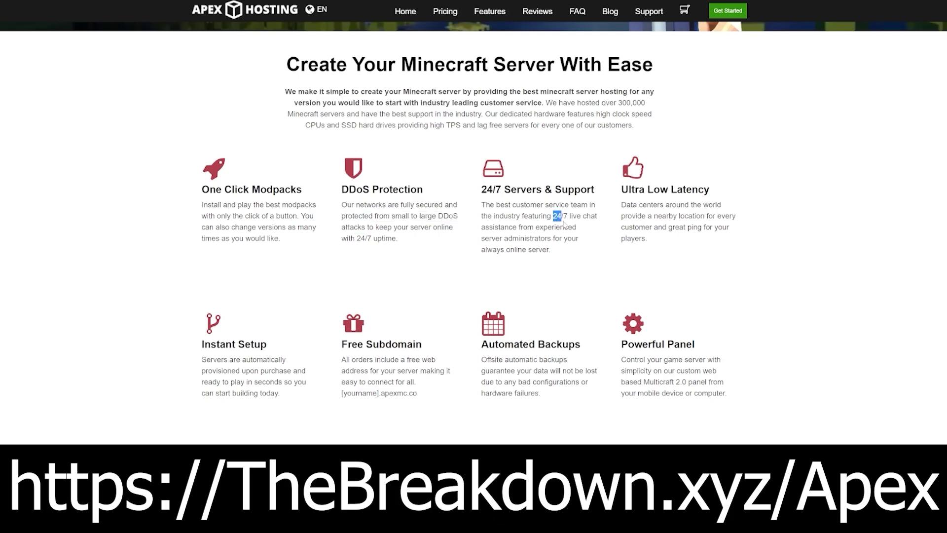
left_click_drag(563, 223, 517, 236)
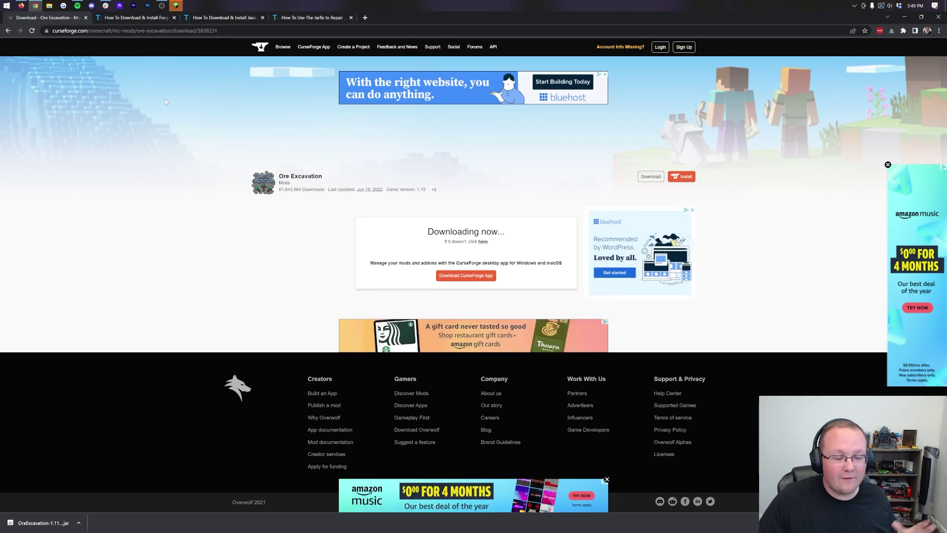
- Open the official Forge downloads page from the guide on installing Forge in Minecraft
left_click(126, 19)
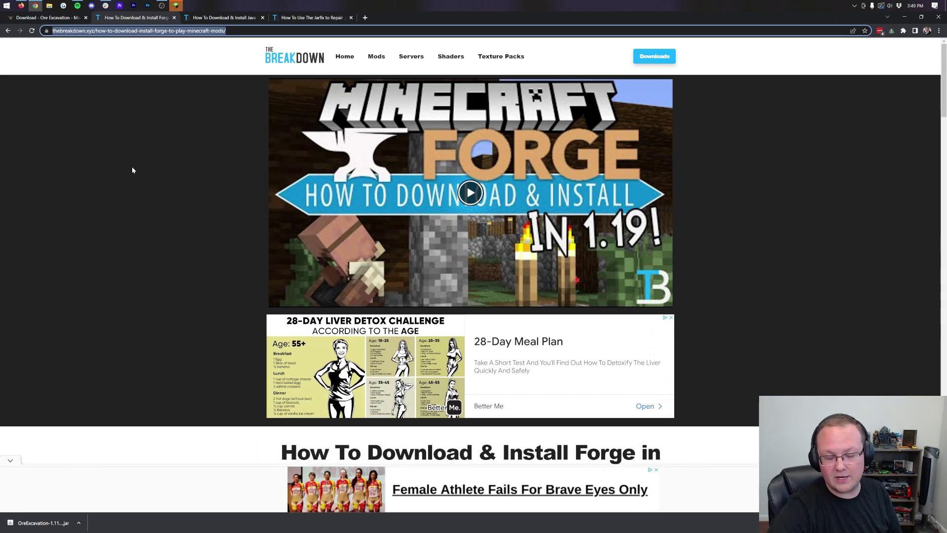
scroll(691, 148, "down", 4)
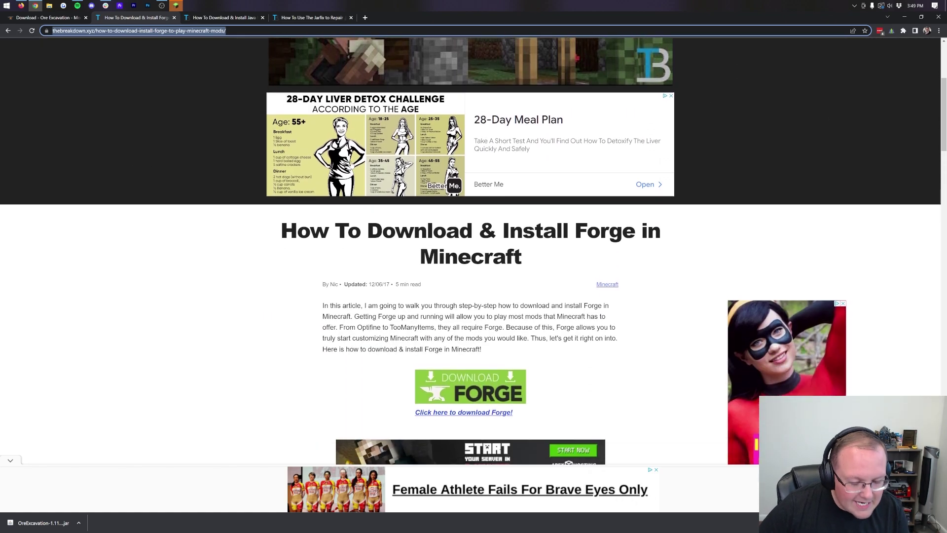
scroll(355, 193, "down", 3)
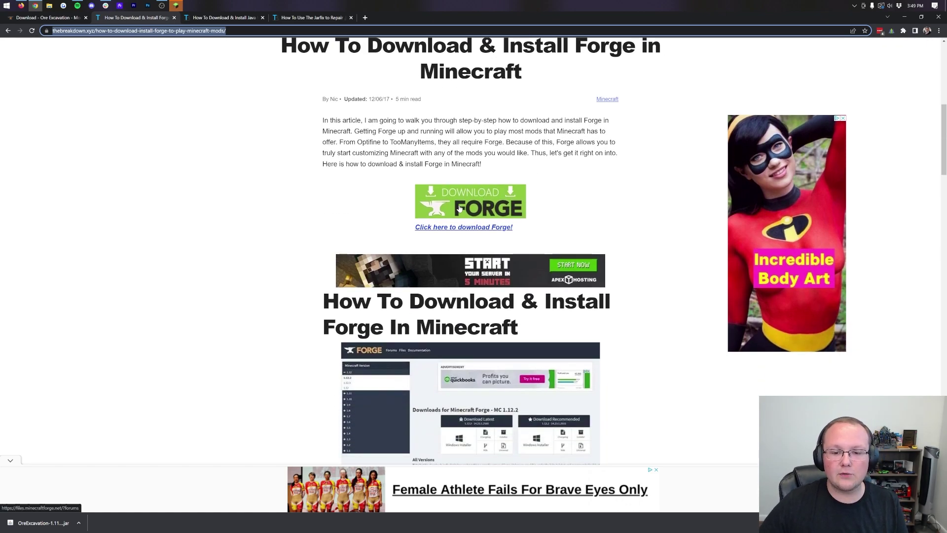
left_click(459, 208)
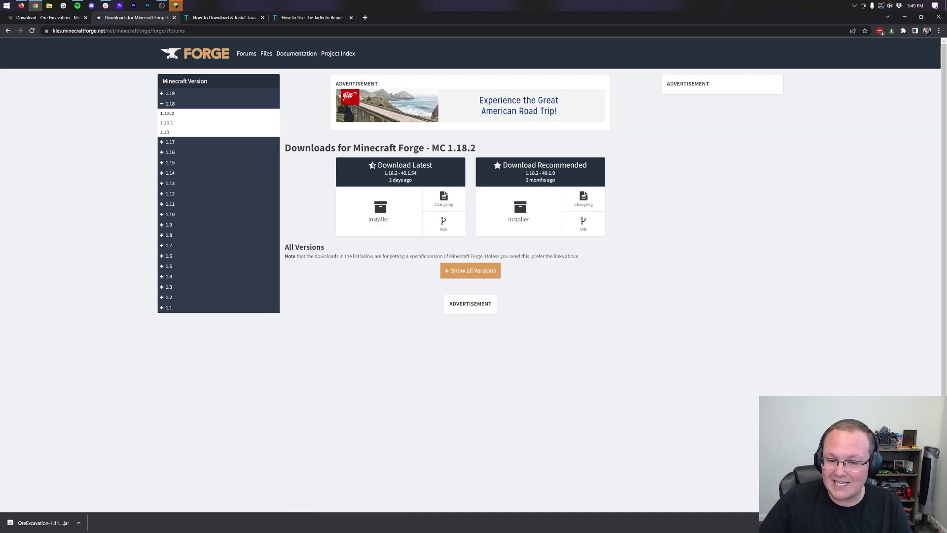
- Switch the Forge downloads from Minecraft 1.18.2 to version 1.19
left_click_drag(432, 148, 475, 148)
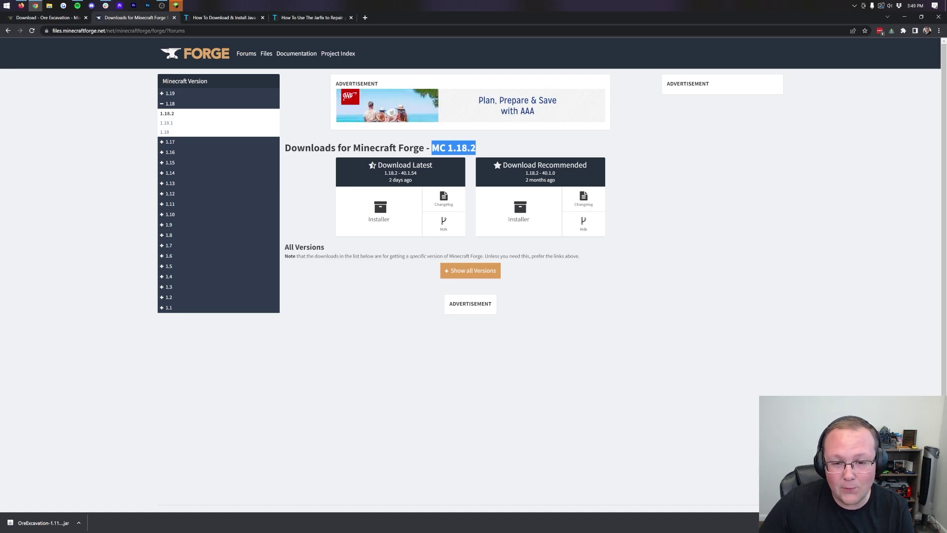
left_click(475, 148)
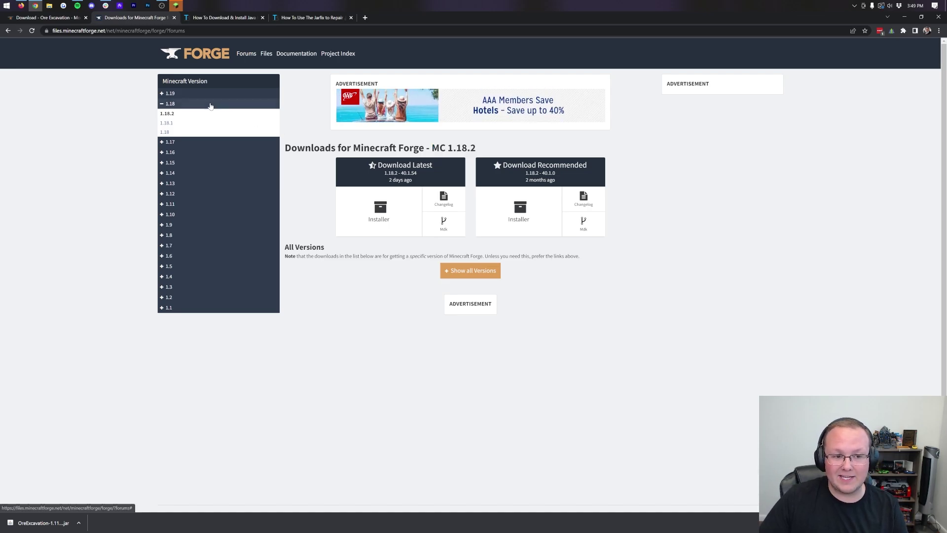
left_click(168, 94)
left_click(164, 103)
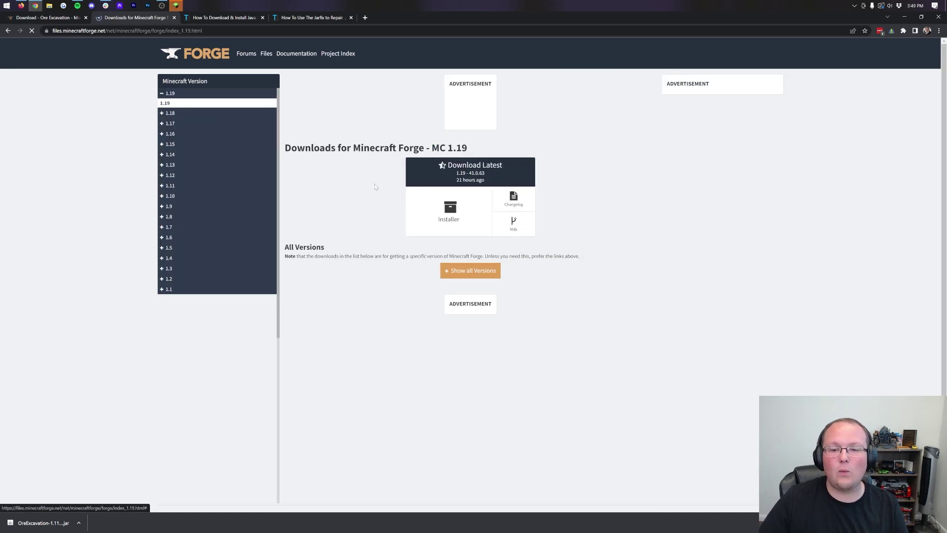
- Download the latest Forge installer for Minecraft 1.19, skipping the advertisement page
left_click_drag(431, 148, 473, 150)
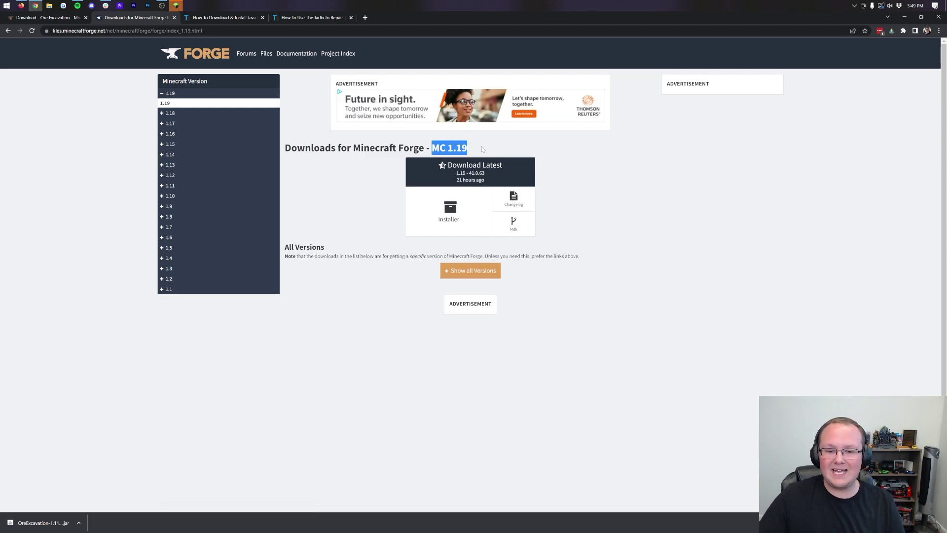
left_click(482, 149)
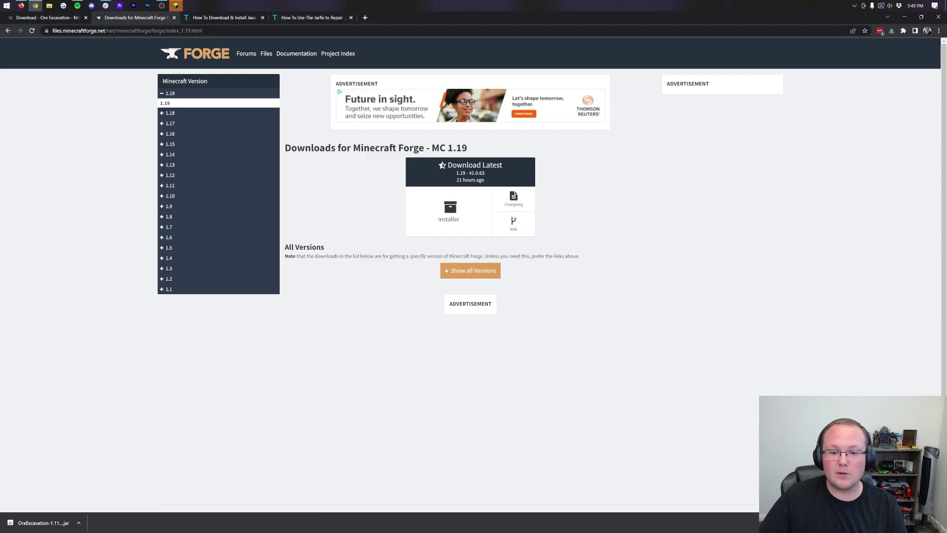
left_click(462, 208)
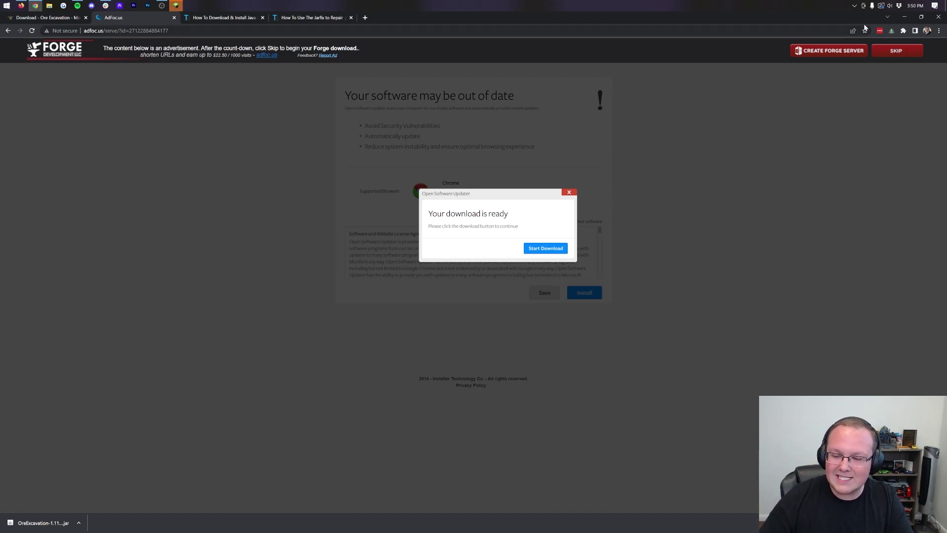
left_click(906, 54)
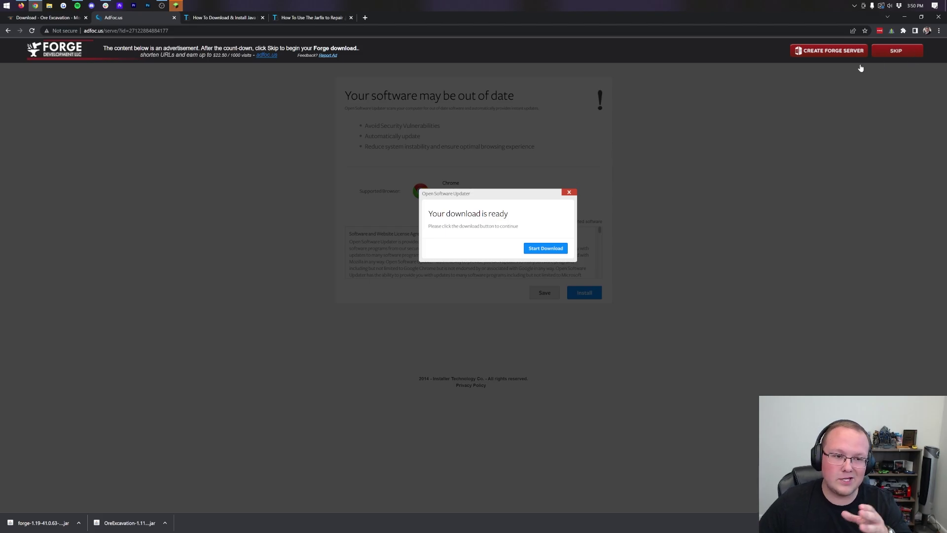
- Minimize the browser and open the Downloads folder by searching for "down"
left_click(269, 18)
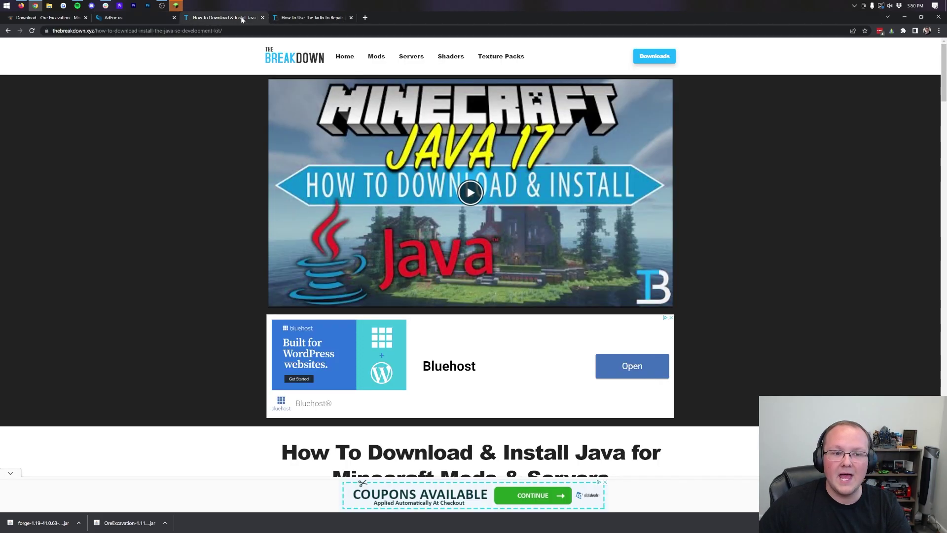
left_click(904, 17)
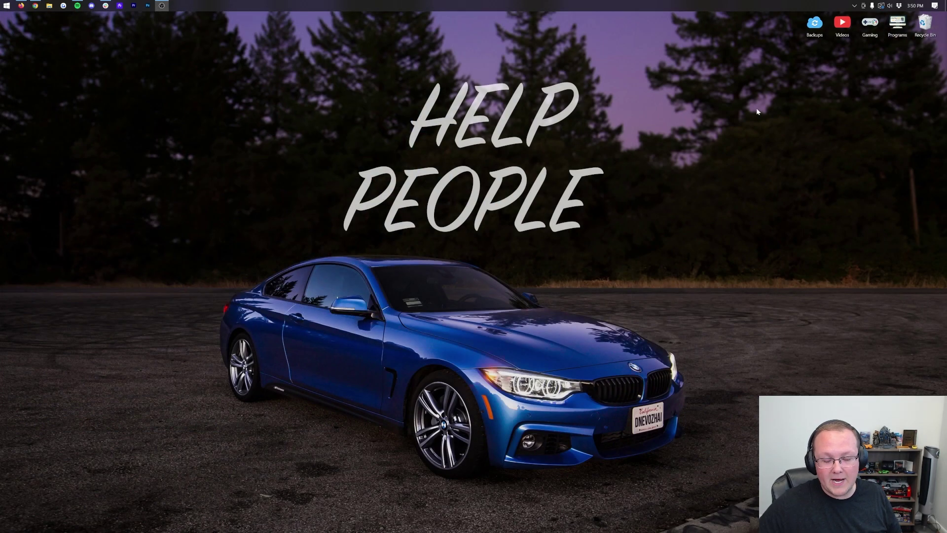
left_click(6, 5)
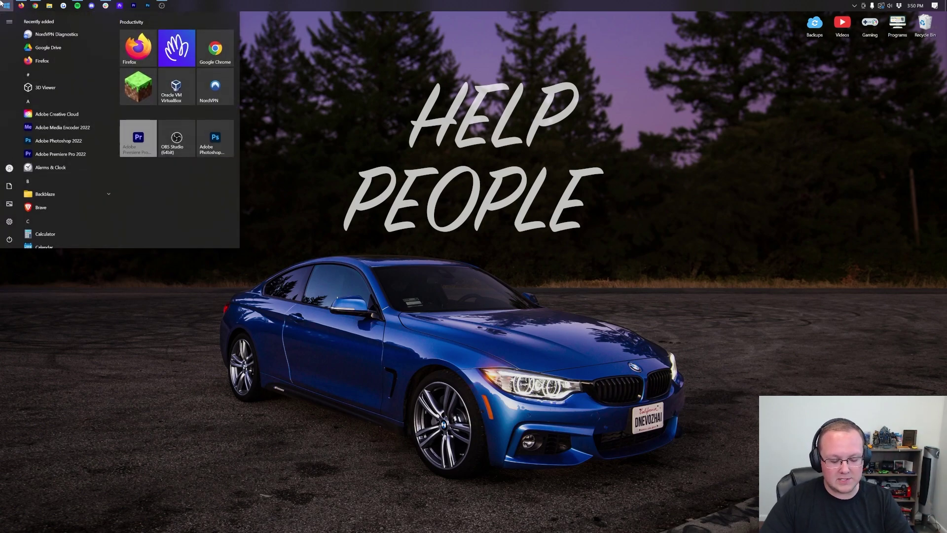
type("down")
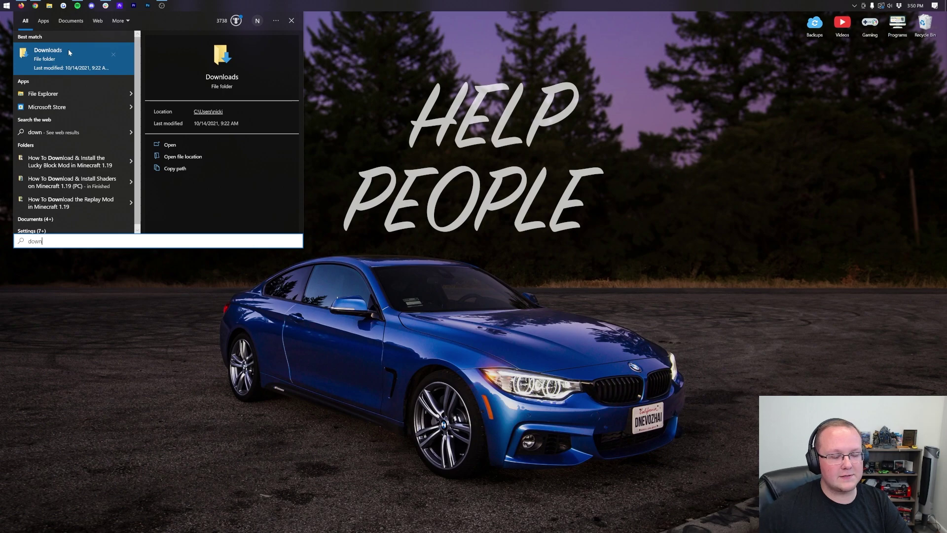
left_click(69, 53)
- Move the Forge installer and the OreExcavation jar from Downloads to the desktop, and close the folder
left_click(410, 211)
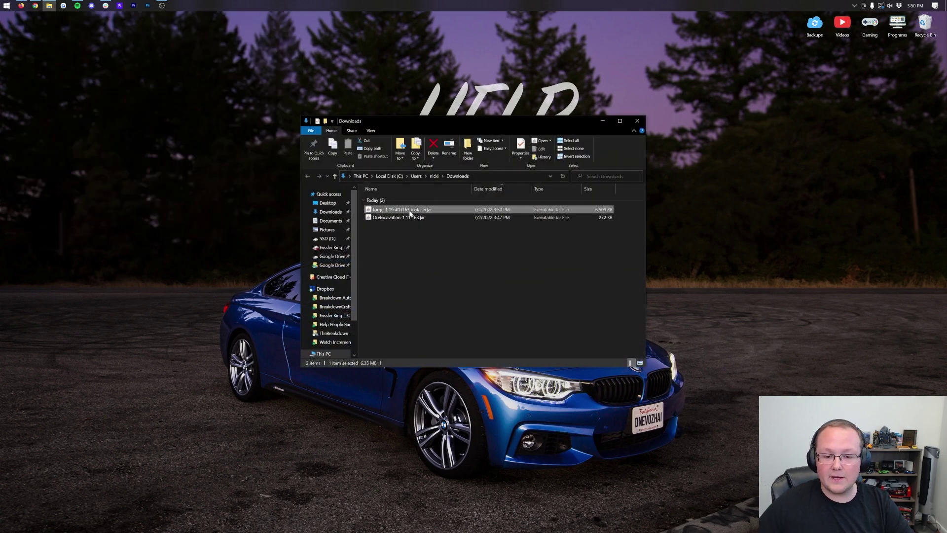
left_click(403, 217, "shift")
left_click_drag(404, 217, 402, 105)
left_click(637, 120)
- Check which apps are offered for opening the Forge installer on the desktop, without choosing one
right_click(344, 101)
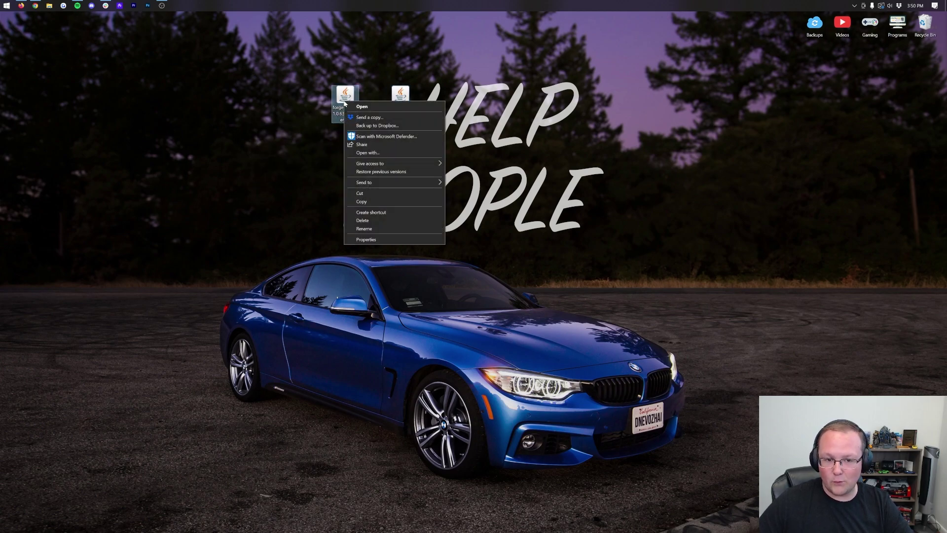
left_click(372, 153)
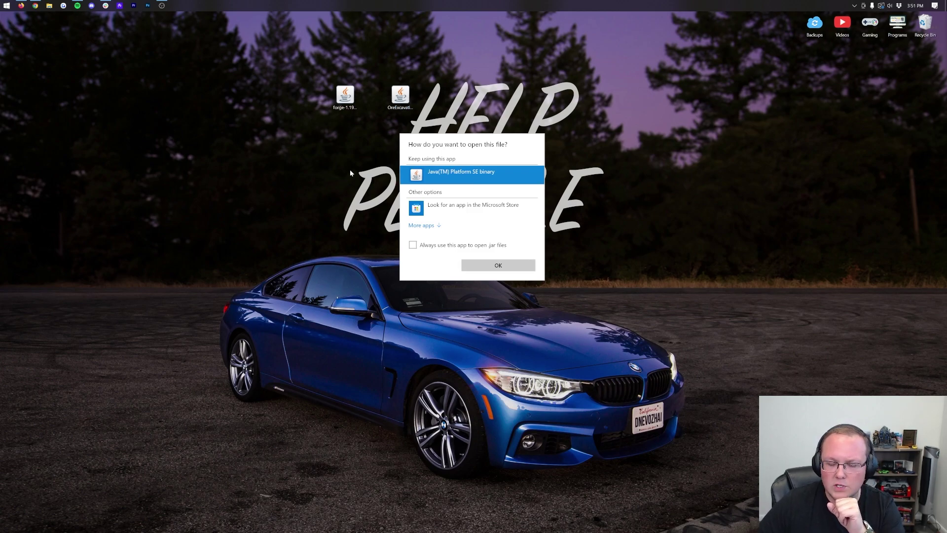
left_click(336, 172)
- Return to the browser and look over the guide on downloading and installing Java for Minecraft mods
left_click(35, 5)
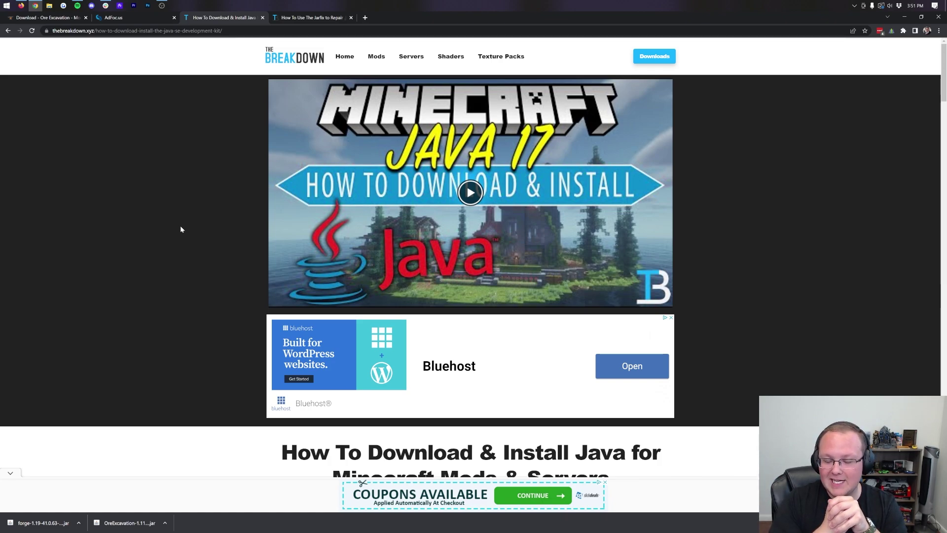
scroll(203, 211, "down", 8)
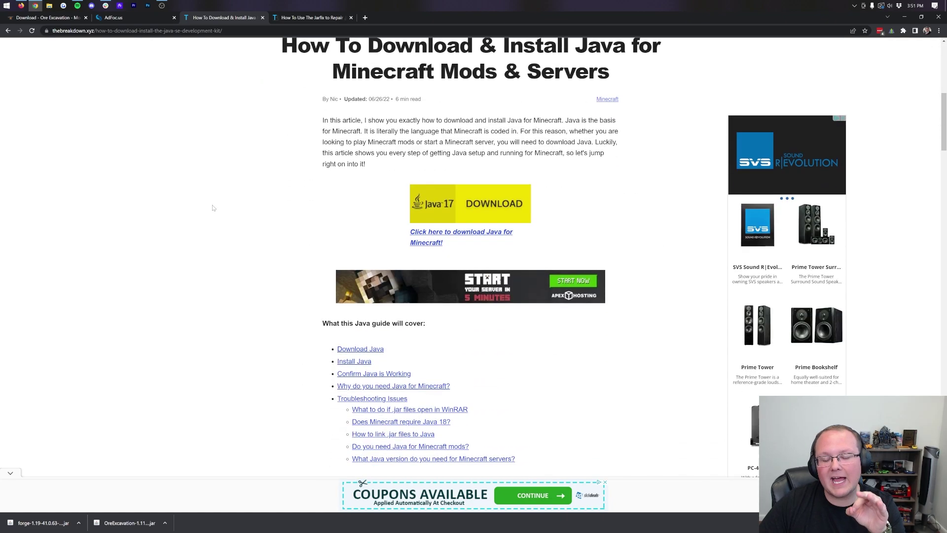
scroll(213, 207, "down", 3)
scroll(214, 209, "up", 10)
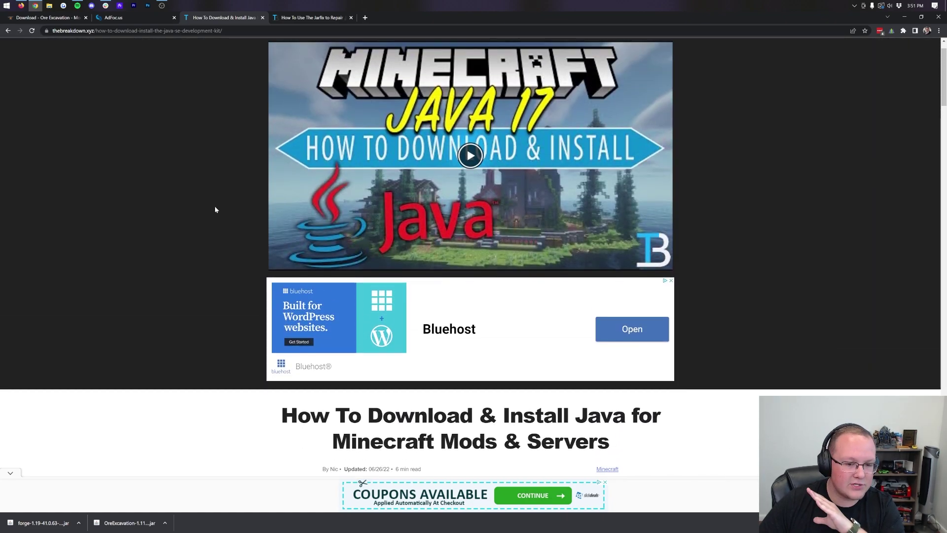
scroll(215, 209, "down", 8)
scroll(216, 207, "up", 8)
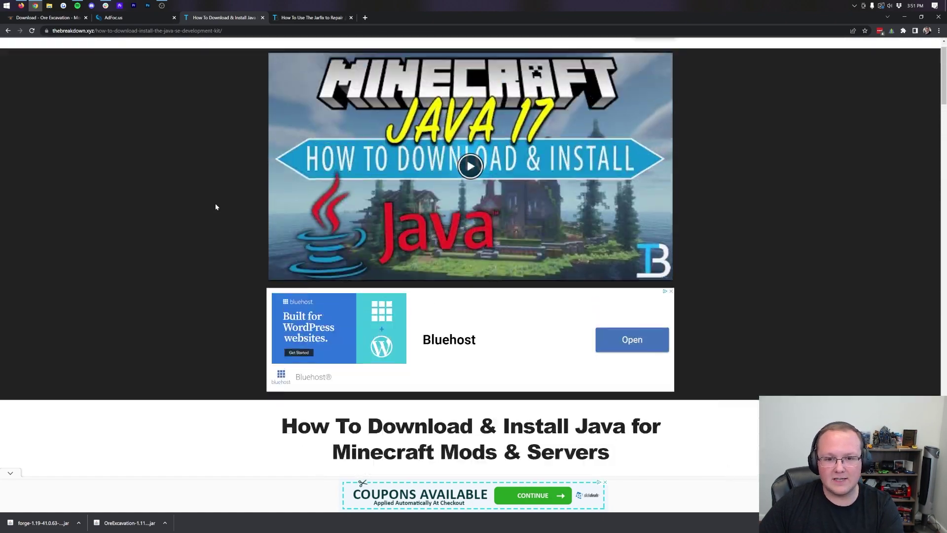
- Look over the guide on repairing .jar files with Jarfix, alongside the Java download guide
scroll(216, 207, "up", 1)
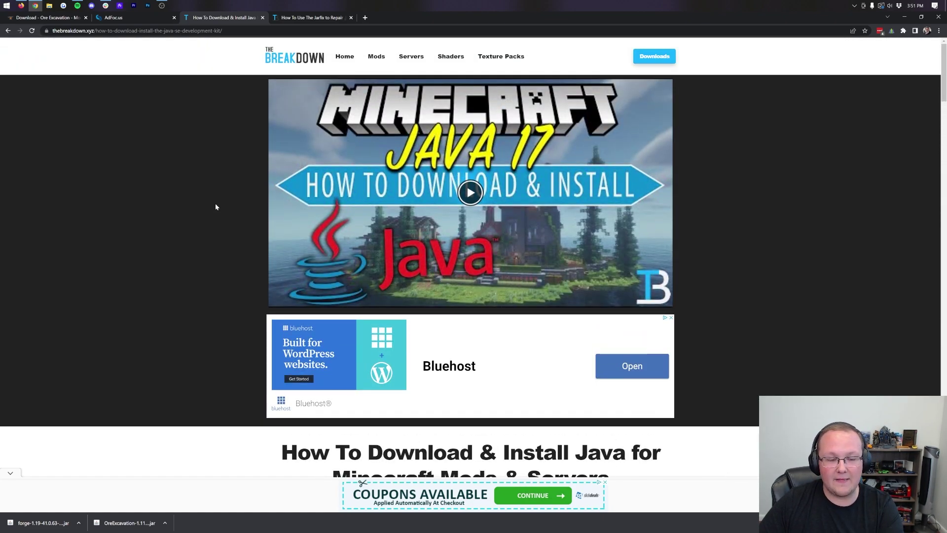
left_click(313, 18)
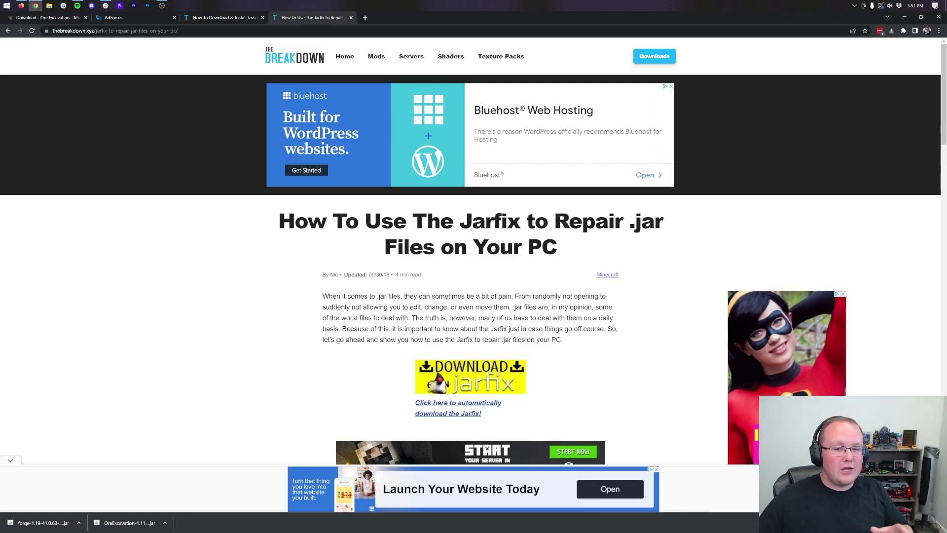
left_click(235, 19)
left_click(297, 18)
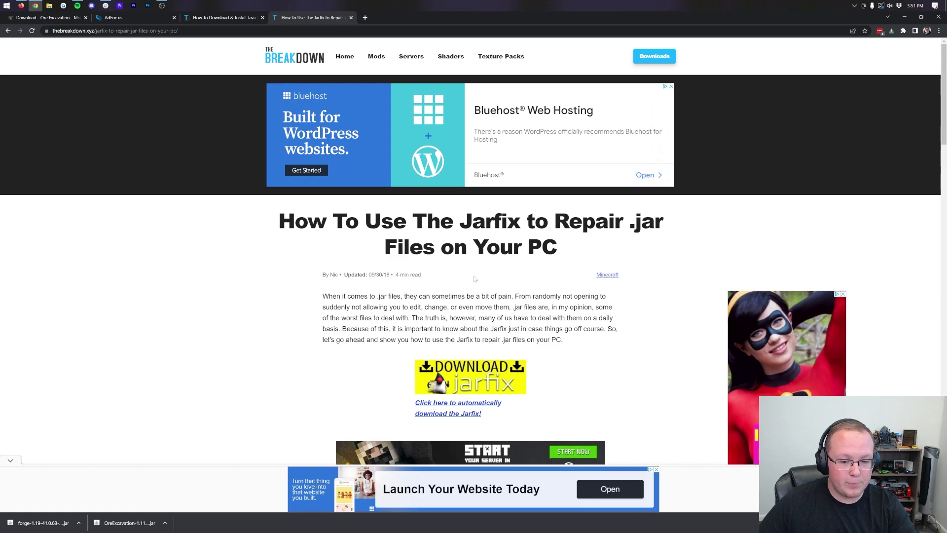
left_click(231, 20)
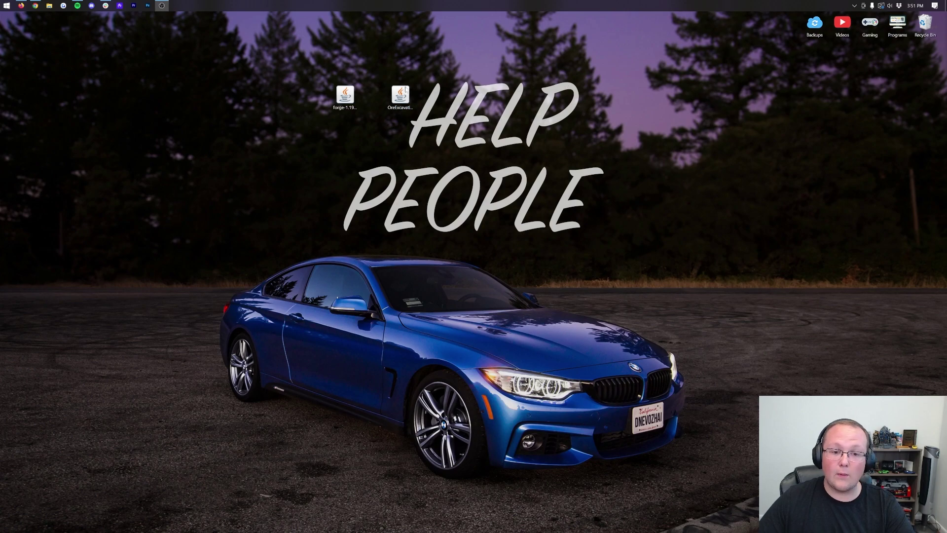
- Run the desktop Forge installer with Java(TM) Platform SE binary, install the client, and delete the installer file
right_click(341, 95)
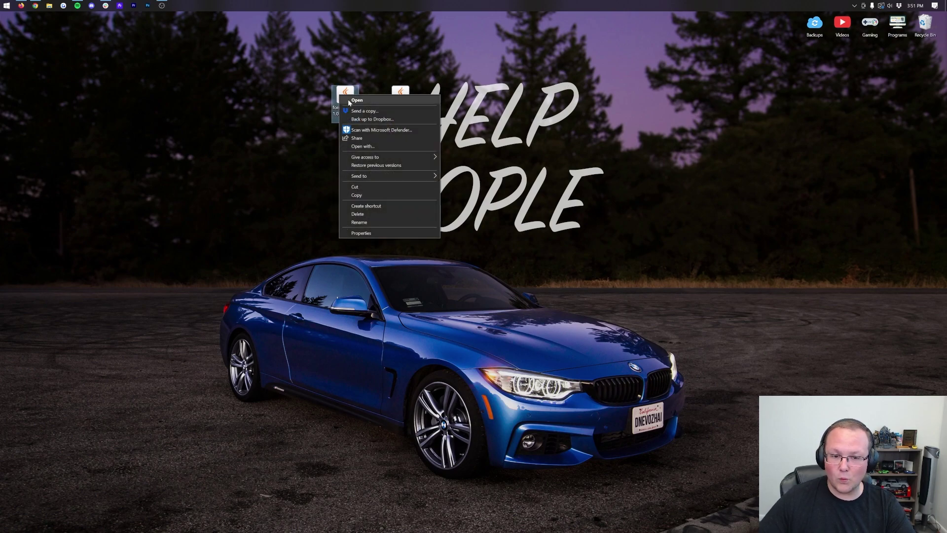
left_click(371, 147)
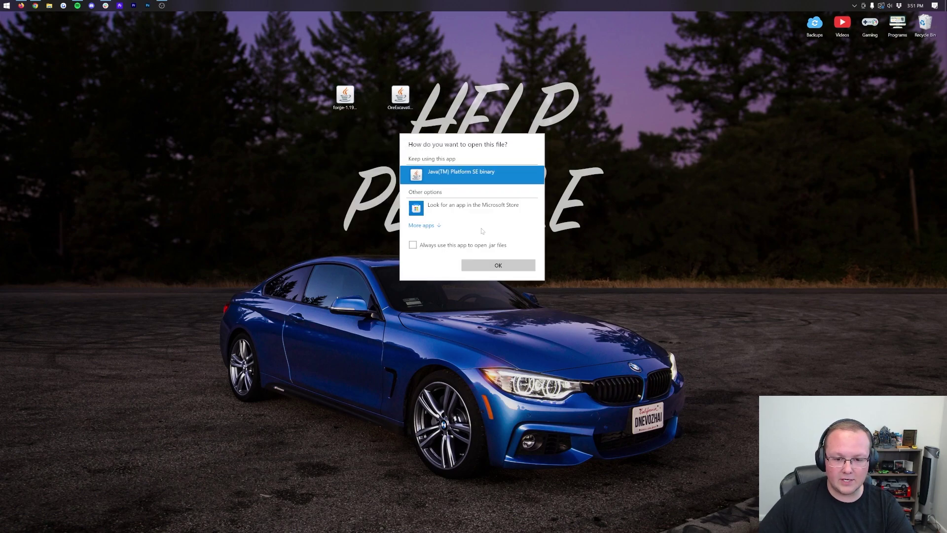
left_click(497, 266)
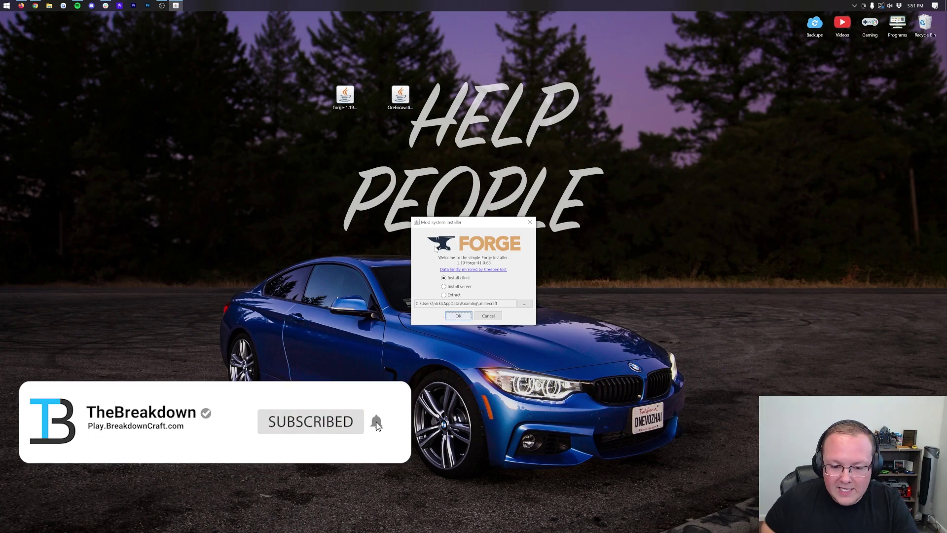
left_click(458, 315)
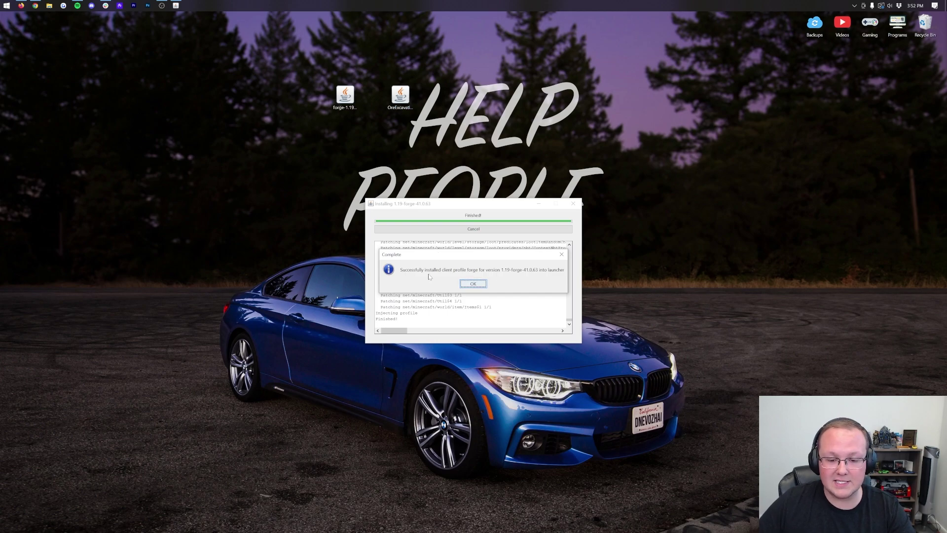
left_click(475, 285)
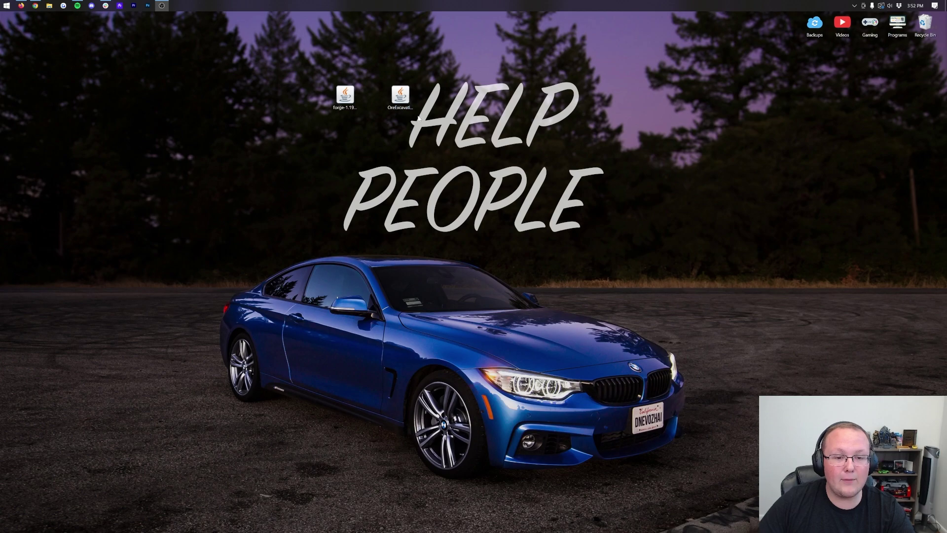
key("Delete")
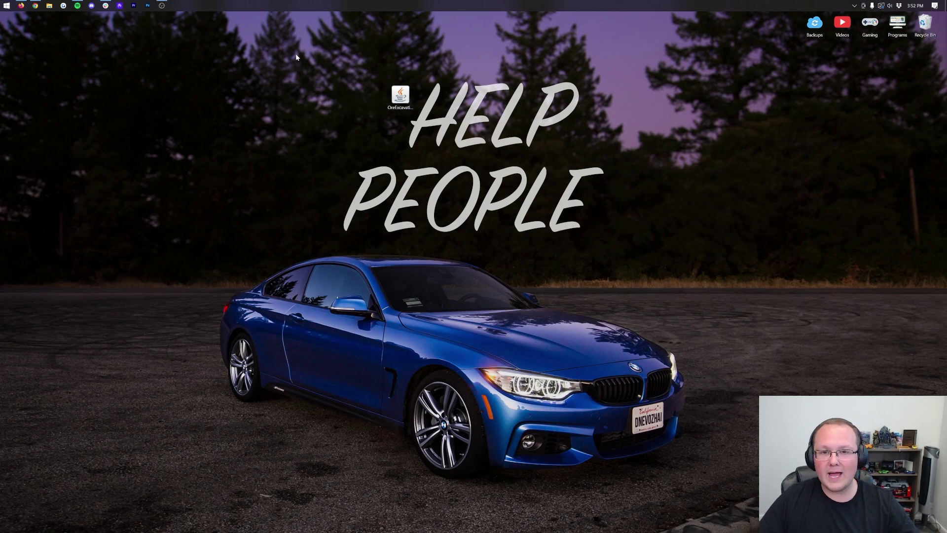
- Open the Minecraft Launcher and include modded versions in the Java Edition installations list
left_click(5, 5)
left_click(6, 5)
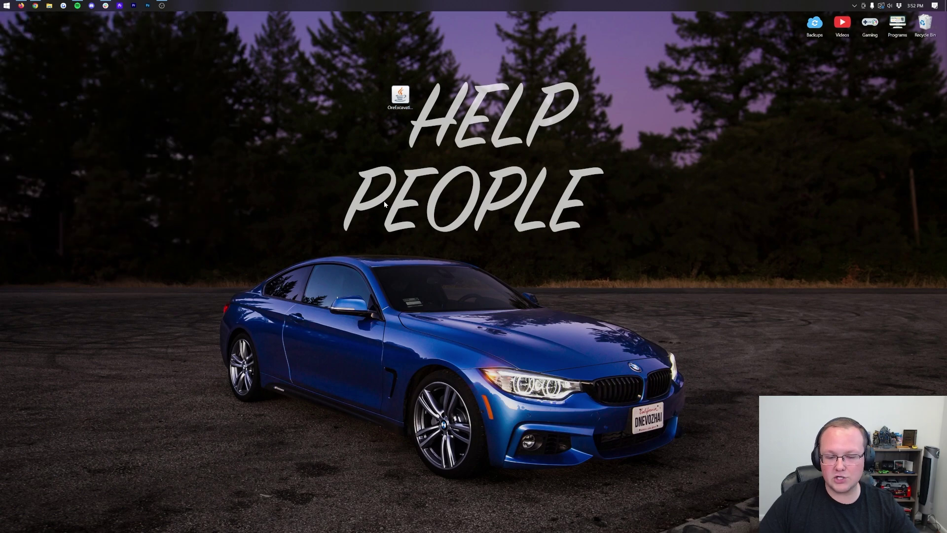
mouse_move(389, 324)
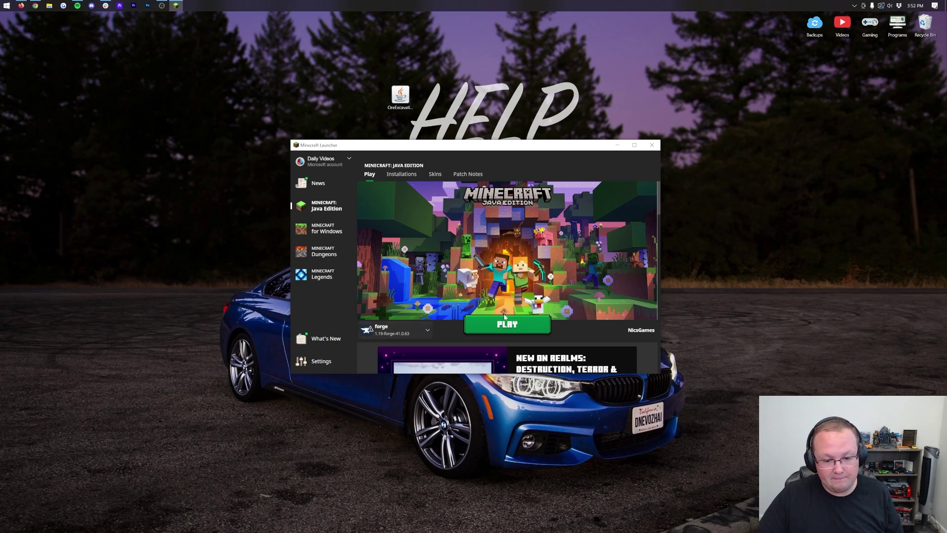
left_click(501, 324)
left_click(536, 306)
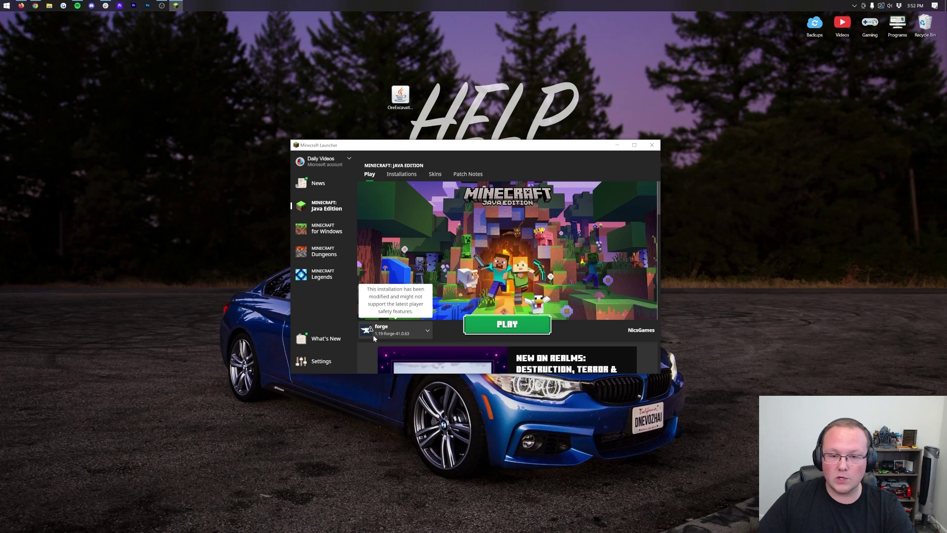
left_click(394, 180)
left_click(636, 199)
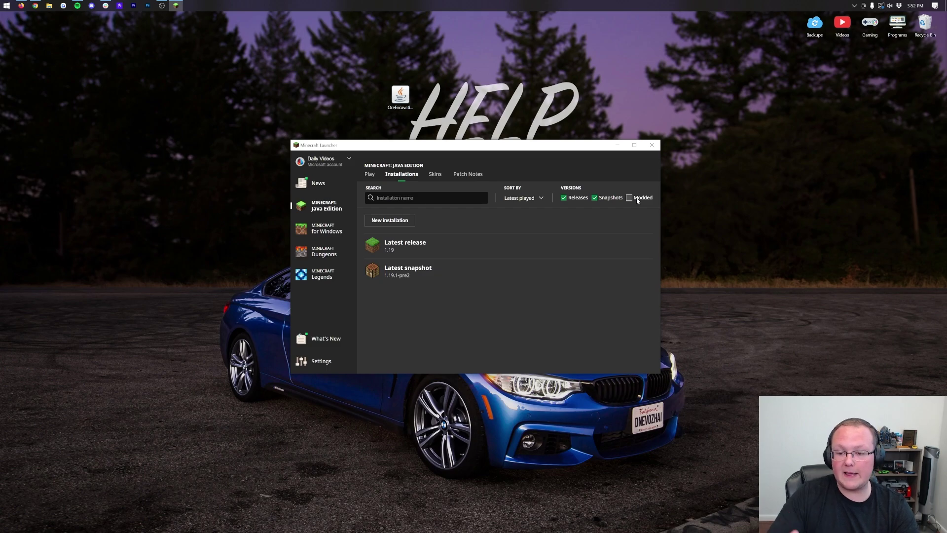
left_click(637, 200)
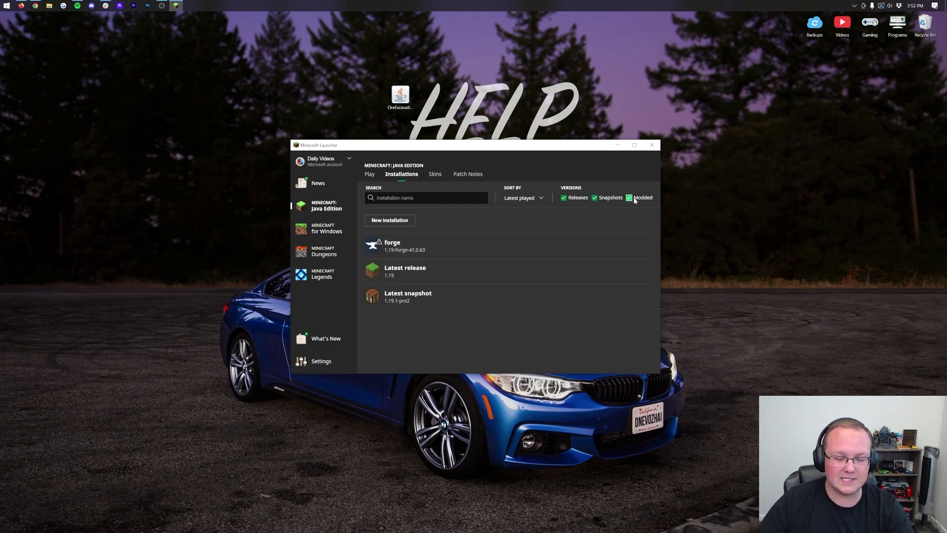
- Create an installation named Forge 1.19 with version release 1.19-forge-41.0.63 and resolution 1920 x 1080
left_click(412, 221)
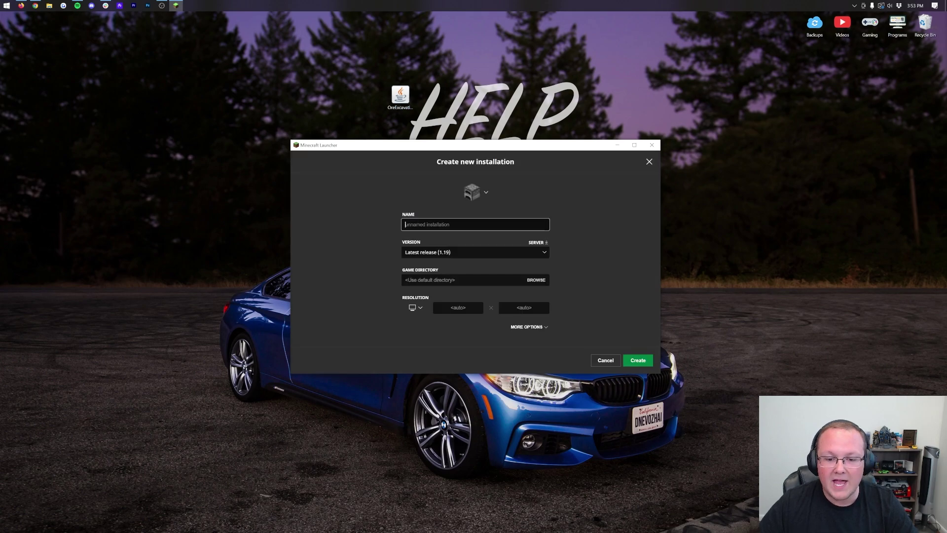
type("Forge 1.19")
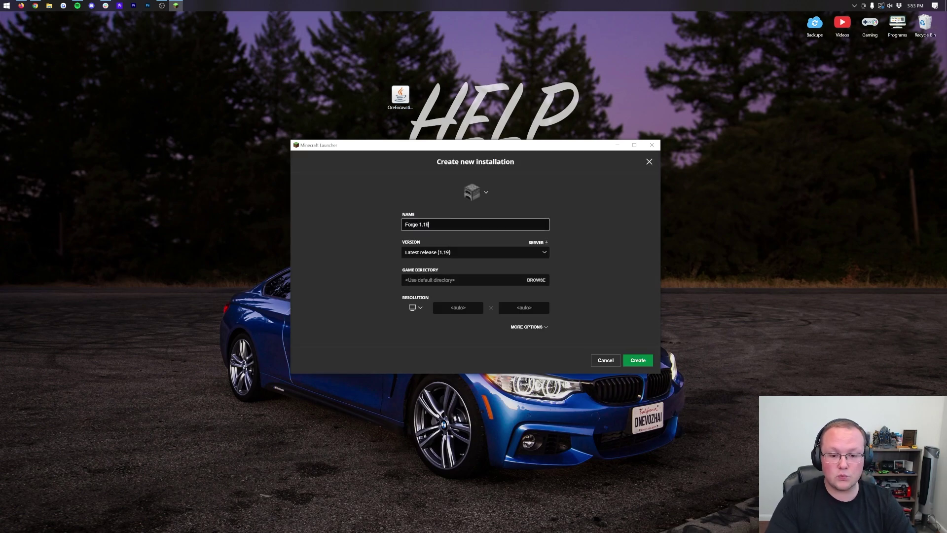
left_click(442, 252)
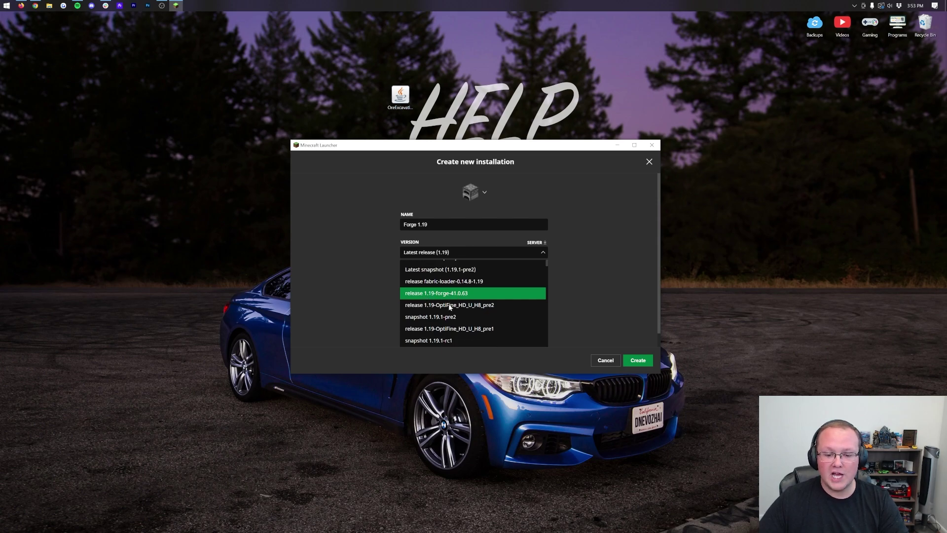
scroll(449, 307, "down", 2)
scroll(449, 306, "up", 2)
left_click(449, 307)
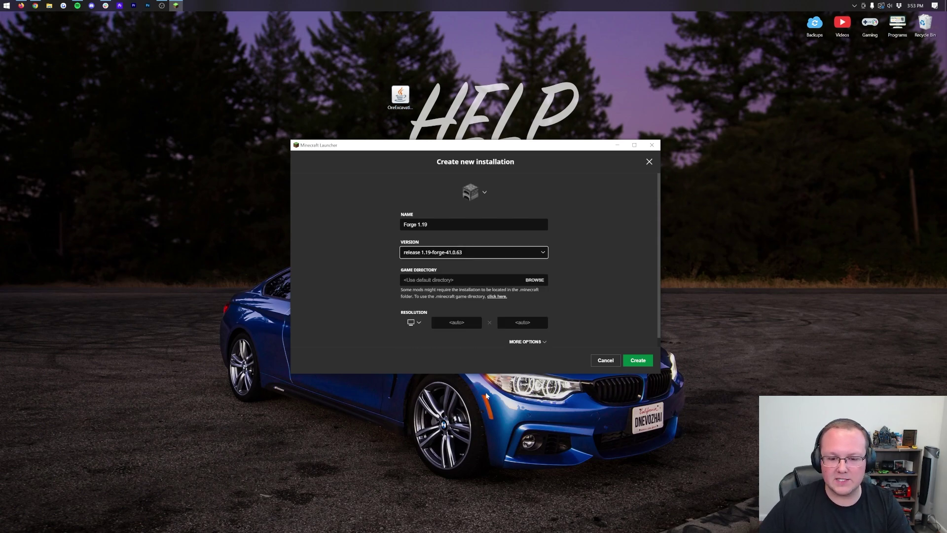
left_click(413, 322)
left_click(415, 291)
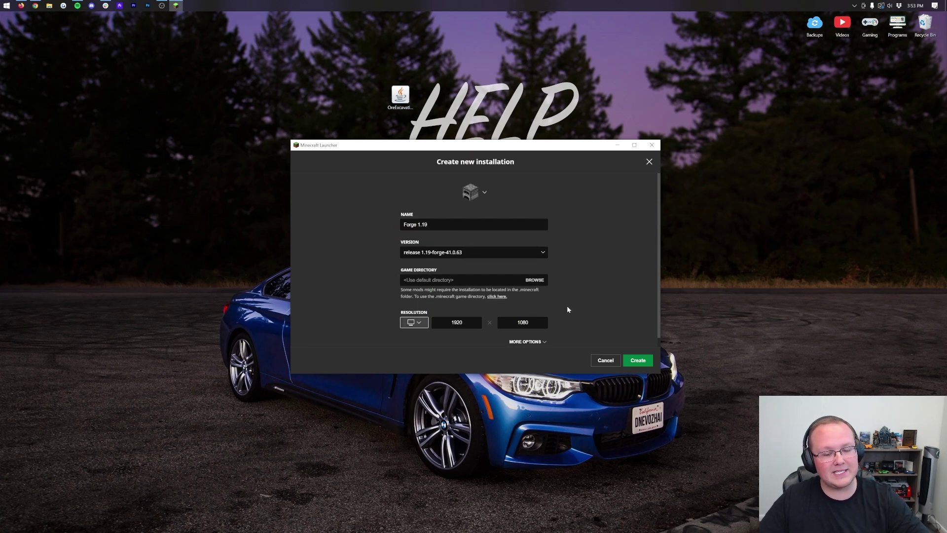
left_click(638, 360)
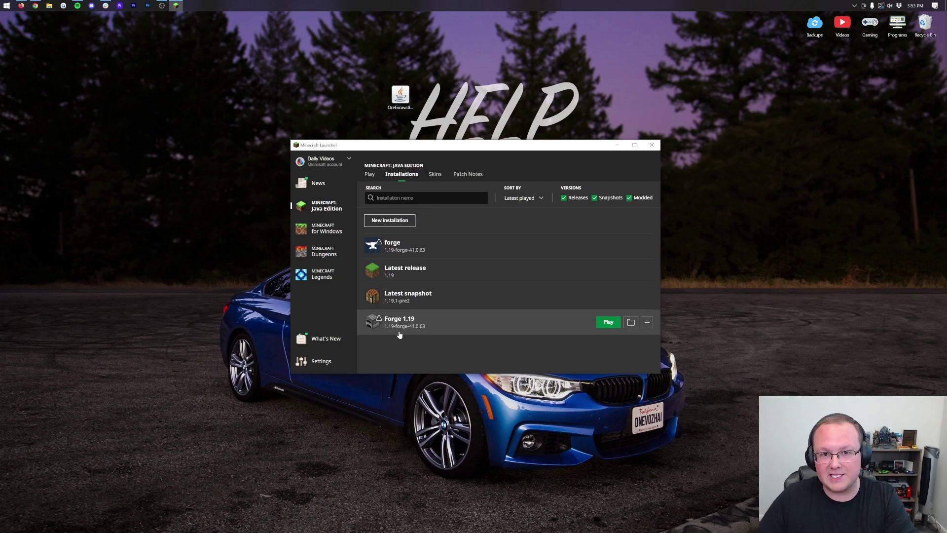
- Launch the Forge 1.19 installation past the modified-game warning and open the mods folder from the game's mod list
left_click(608, 321)
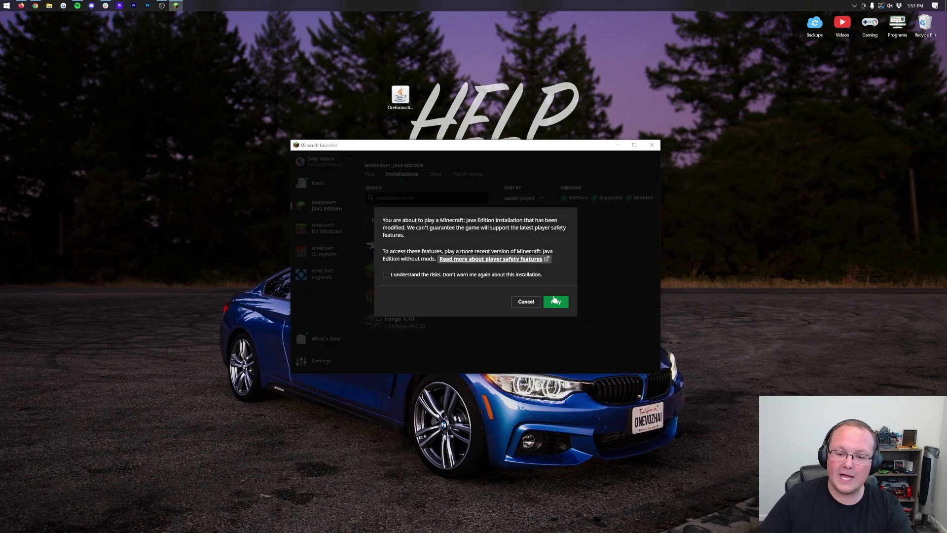
left_click(524, 301)
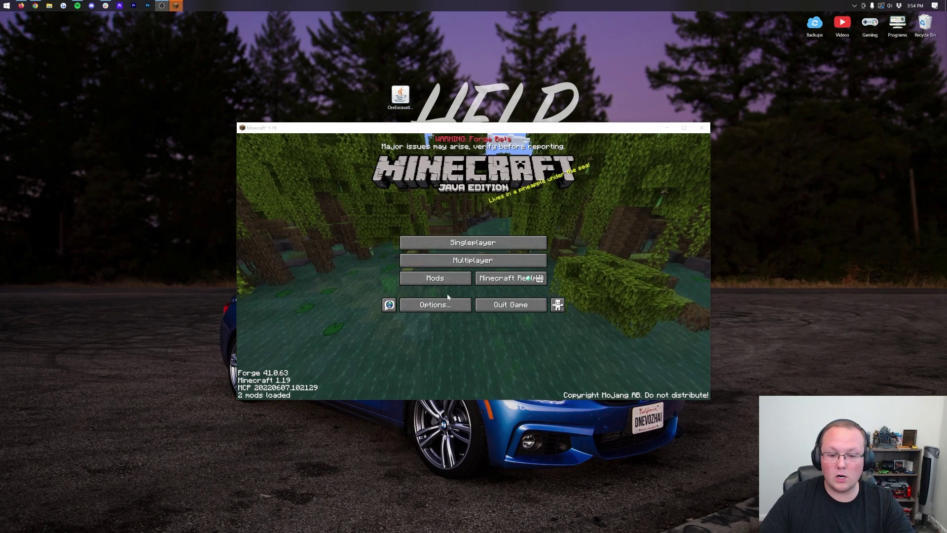
left_click(434, 279)
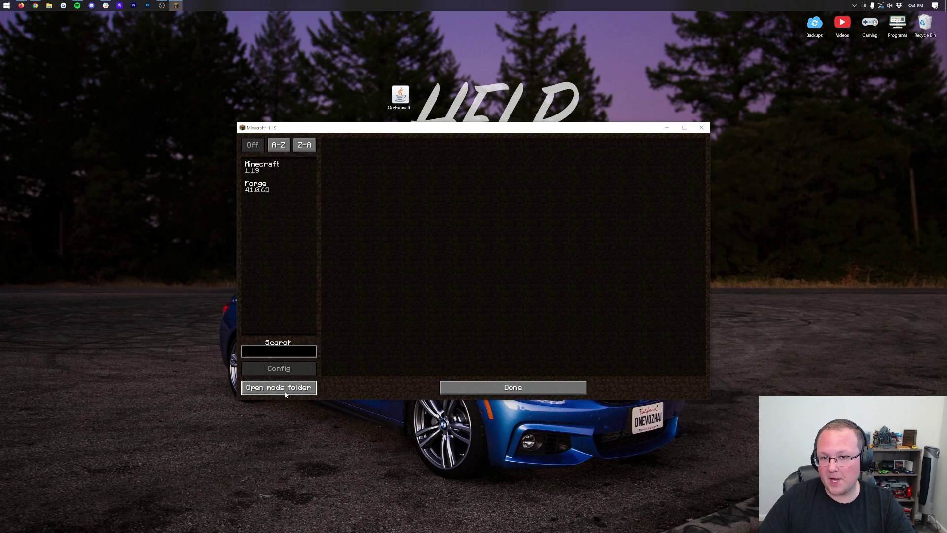
left_click(493, 387)
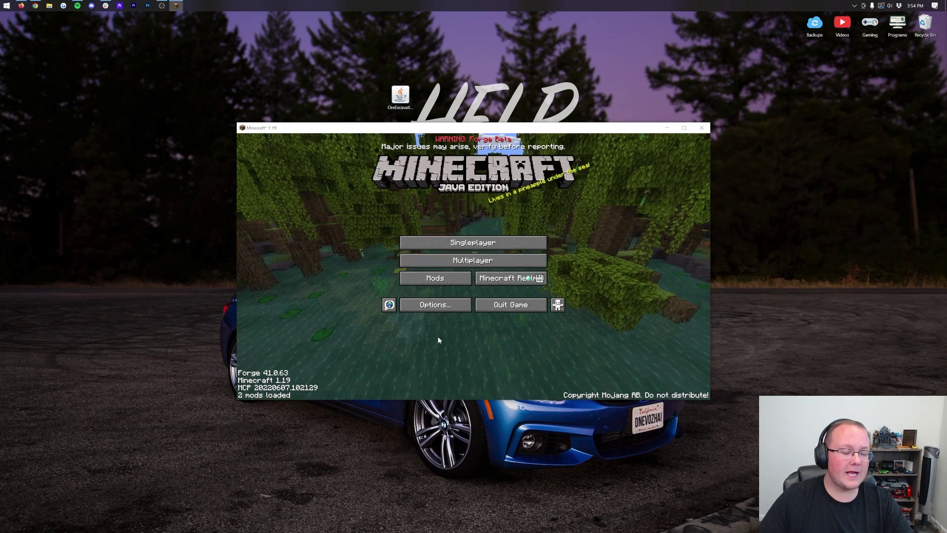
left_click(423, 282)
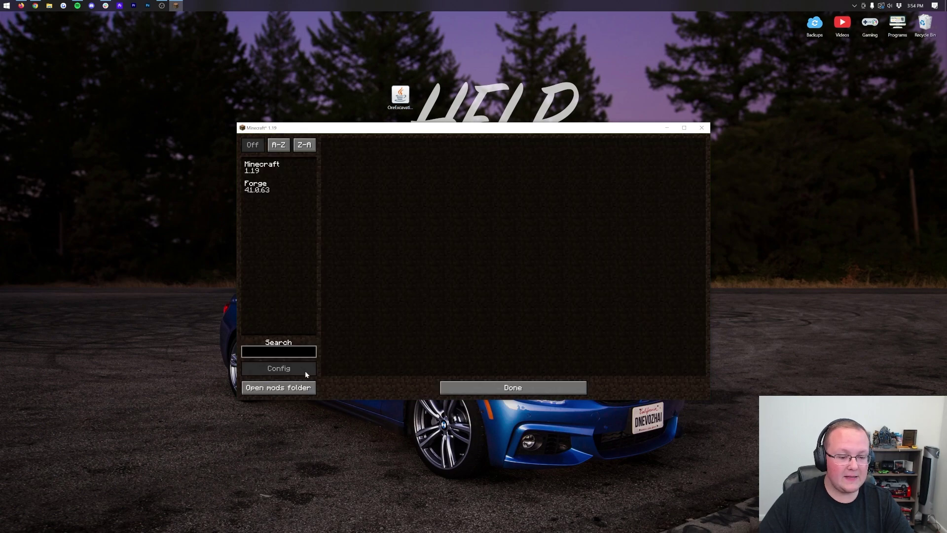
left_click(278, 388)
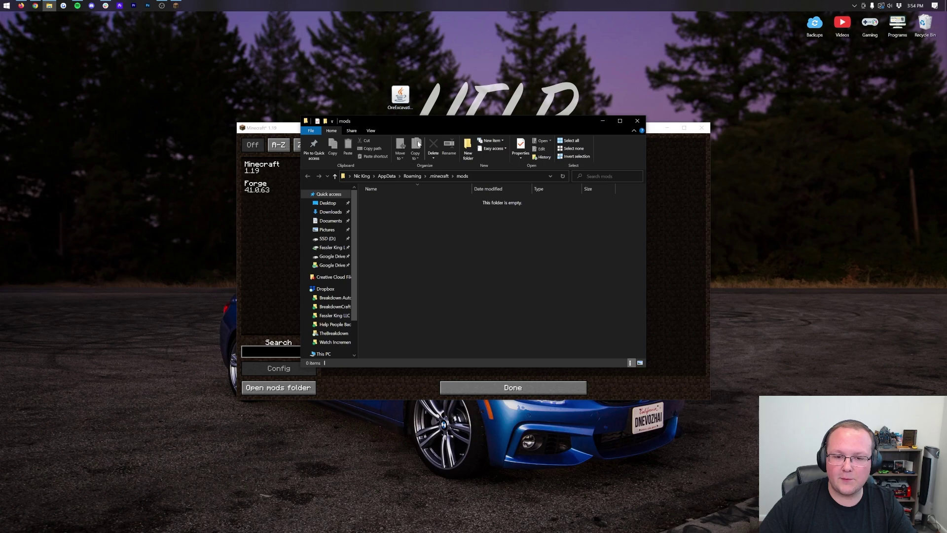
- Move OreExcavation-1.11.163.jar from the desktop into the mods folder, close the folder, and quit Minecraft
left_click_drag(400, 96, 585, 209)
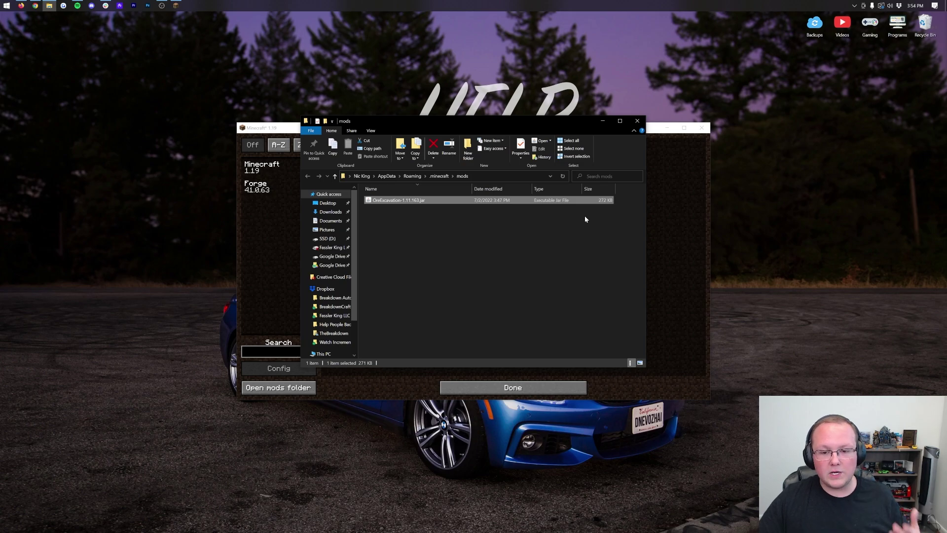
left_click(637, 121)
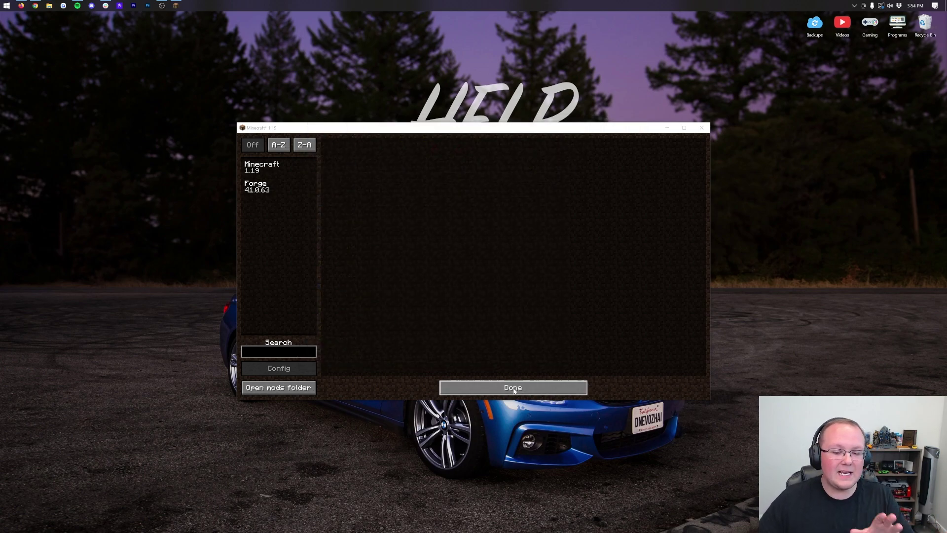
left_click(512, 387)
left_click(511, 304)
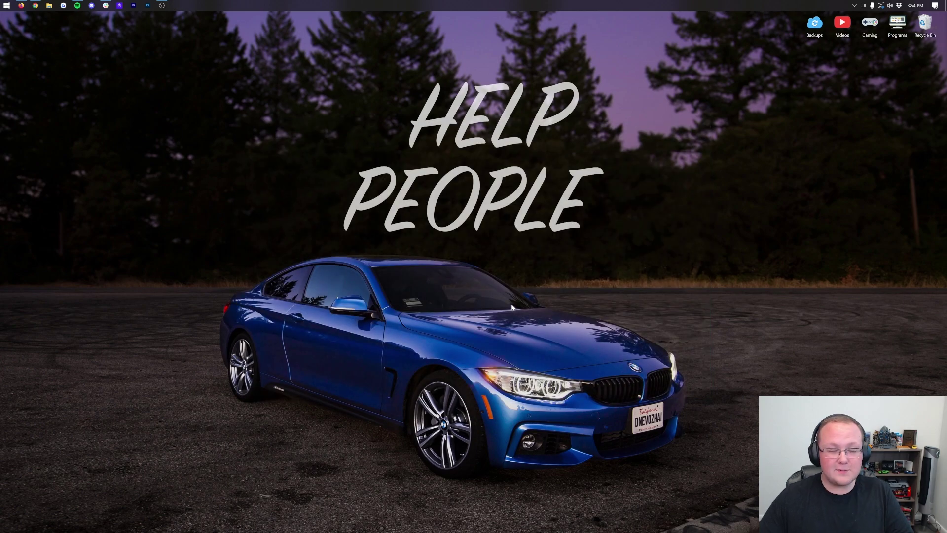
- Reopen the Minecraft Launcher and start the game with the Forge 1.19 installation, accepting the modified-installation warning
left_click(6, 6)
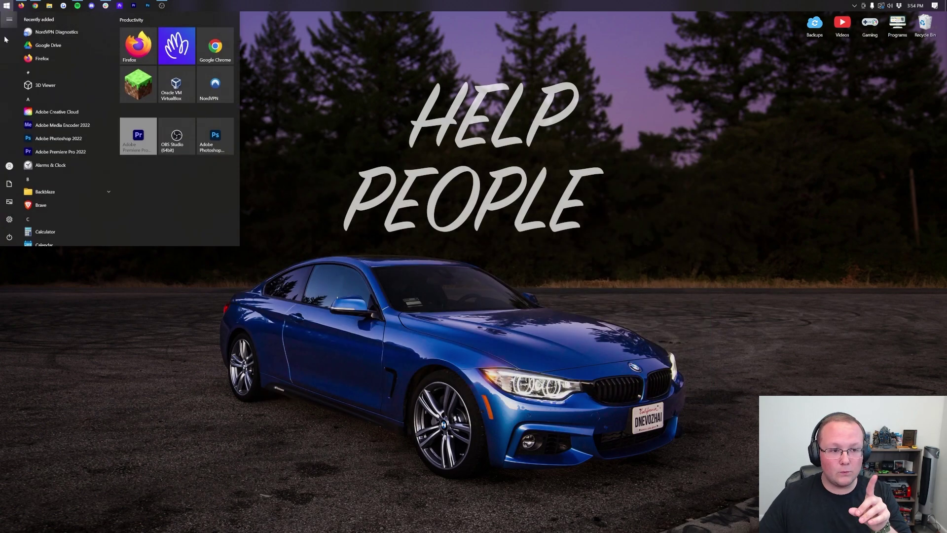
left_click(129, 86)
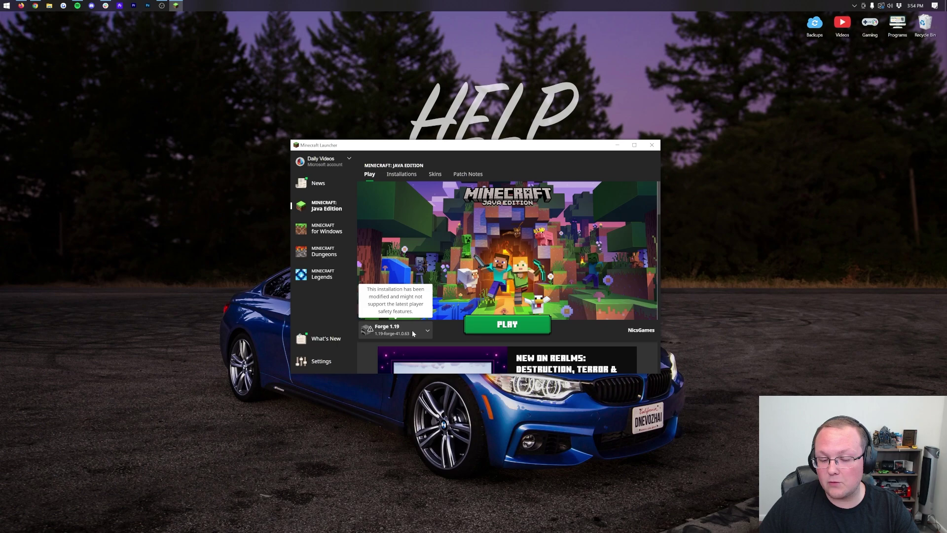
left_click(413, 330)
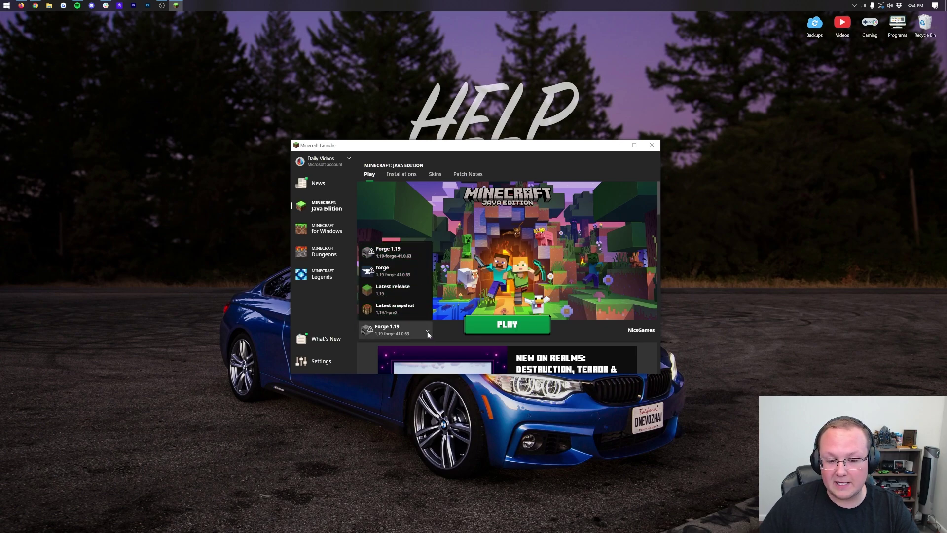
left_click(388, 252)
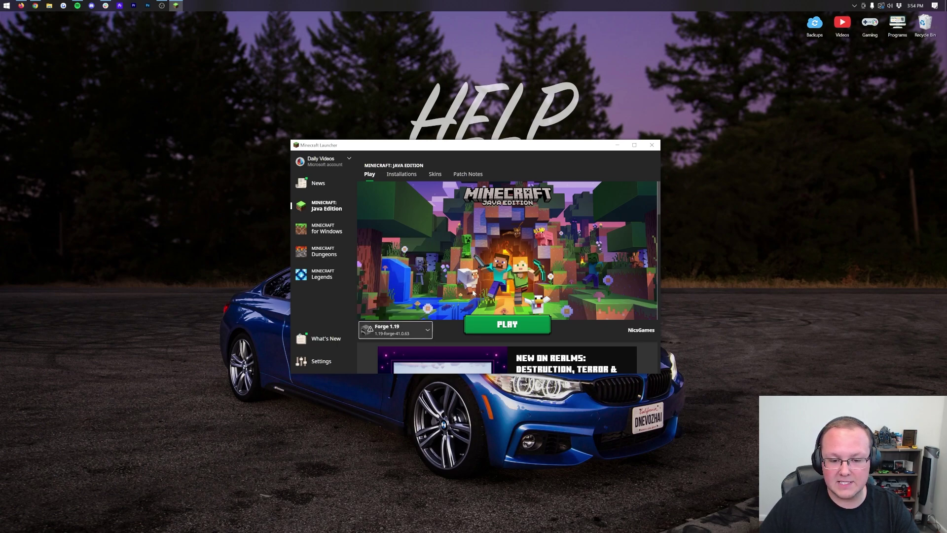
left_click(522, 337)
left_click(554, 301)
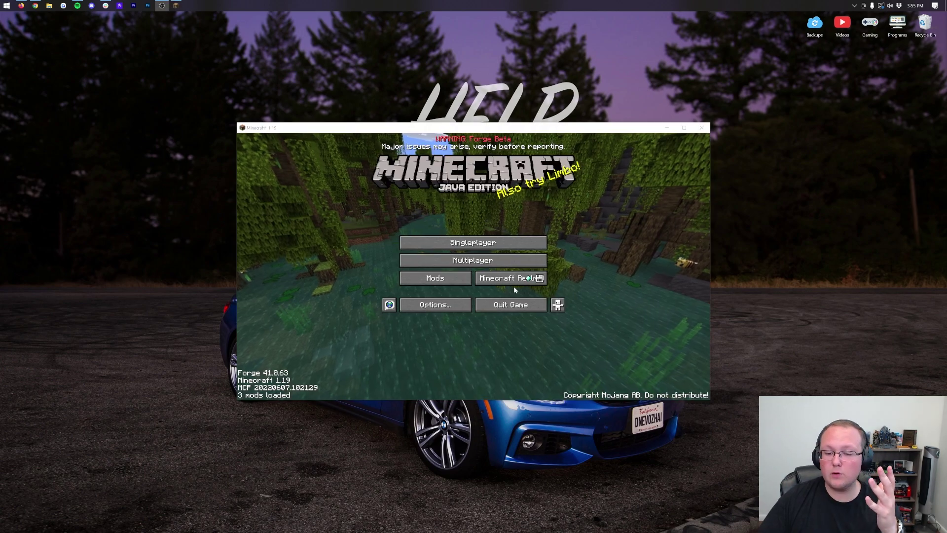
- Check the details of the OreExcavation mod in the game's mod list and return to the title screen
left_click(434, 276)
left_click(285, 207)
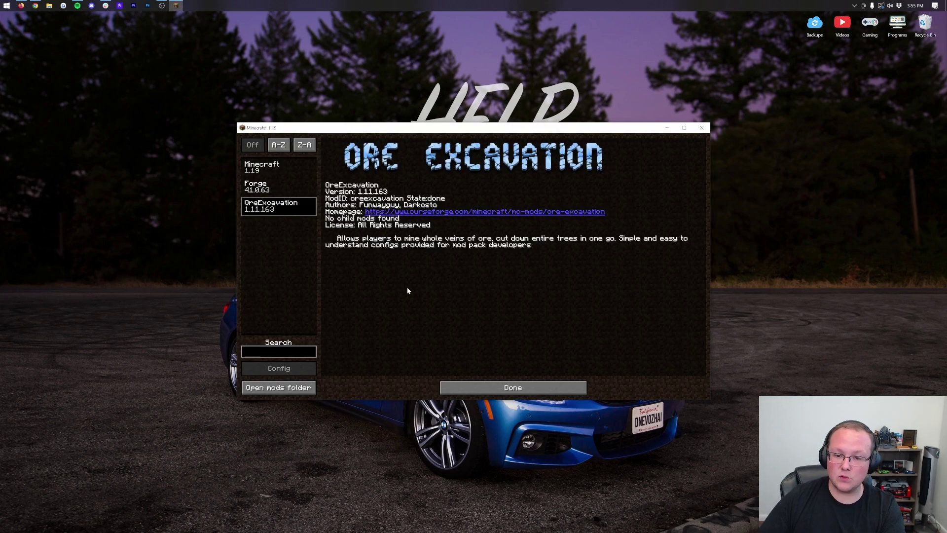
left_click(489, 387)
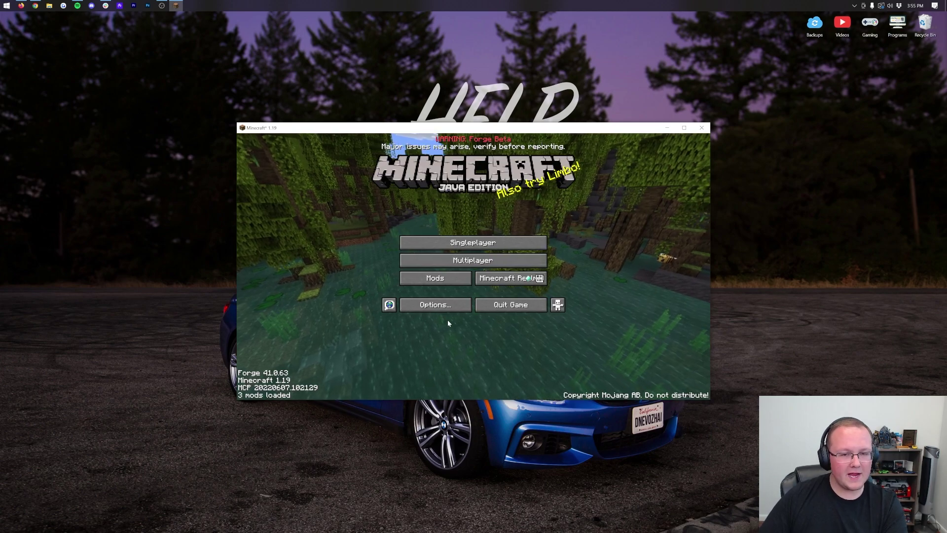
- Bind OreExcavation's Shape Toggle to V in the game's key bind options
left_click(439, 304)
left_click(532, 234)
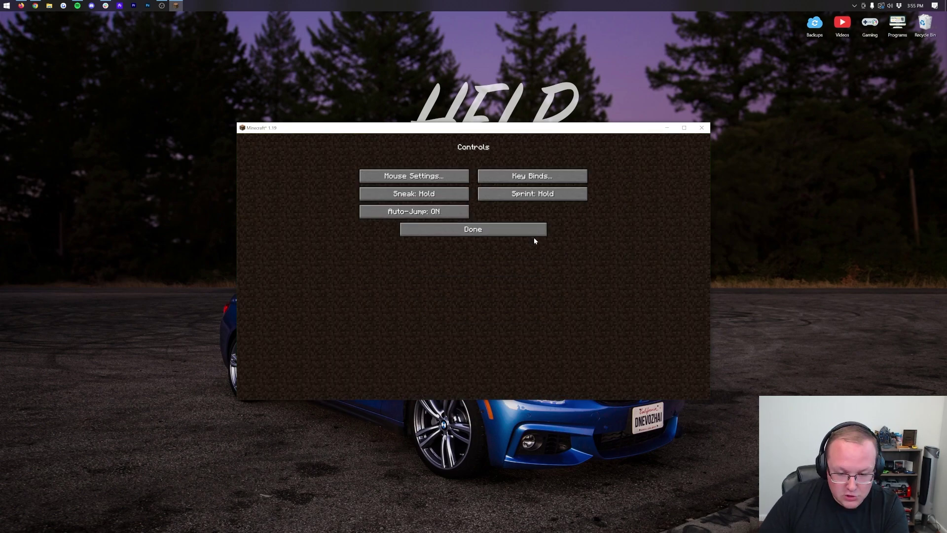
left_click(548, 180)
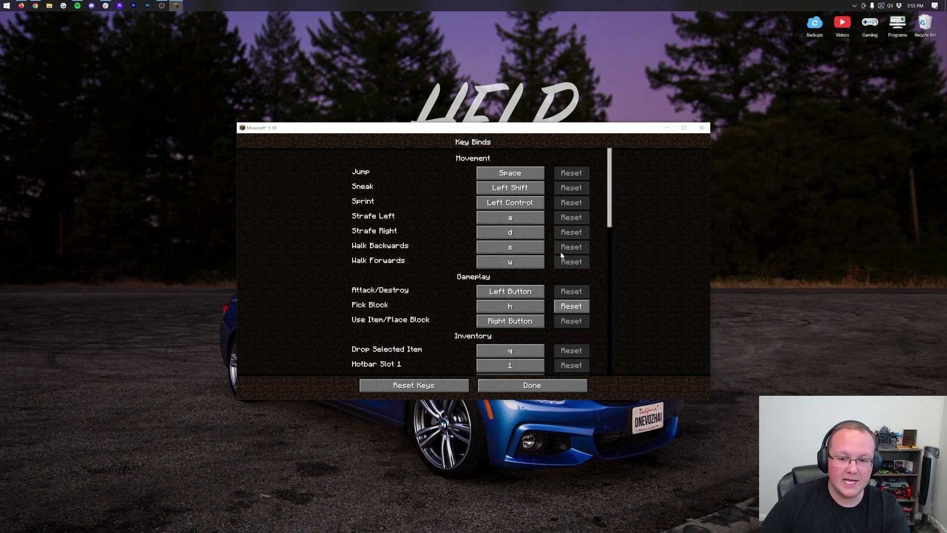
scroll(561, 255, "down", 20)
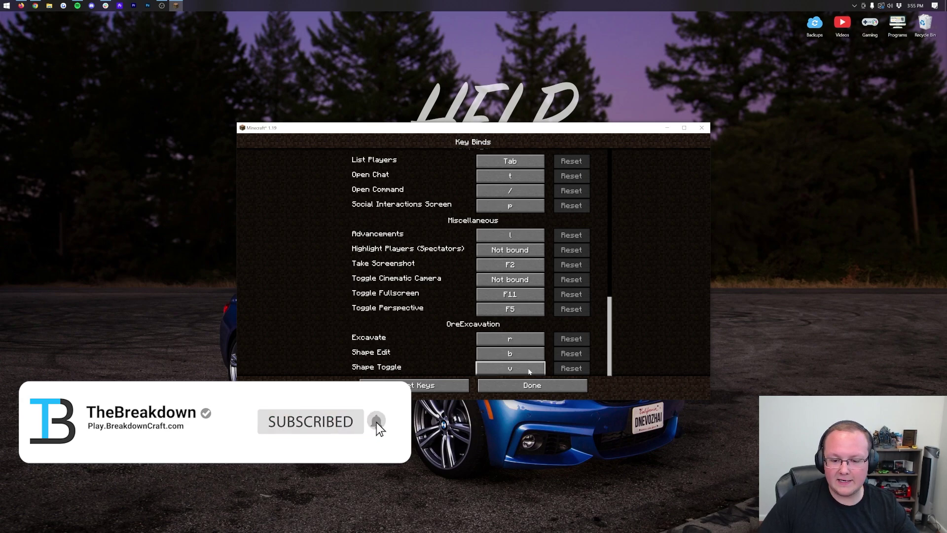
left_click(522, 369)
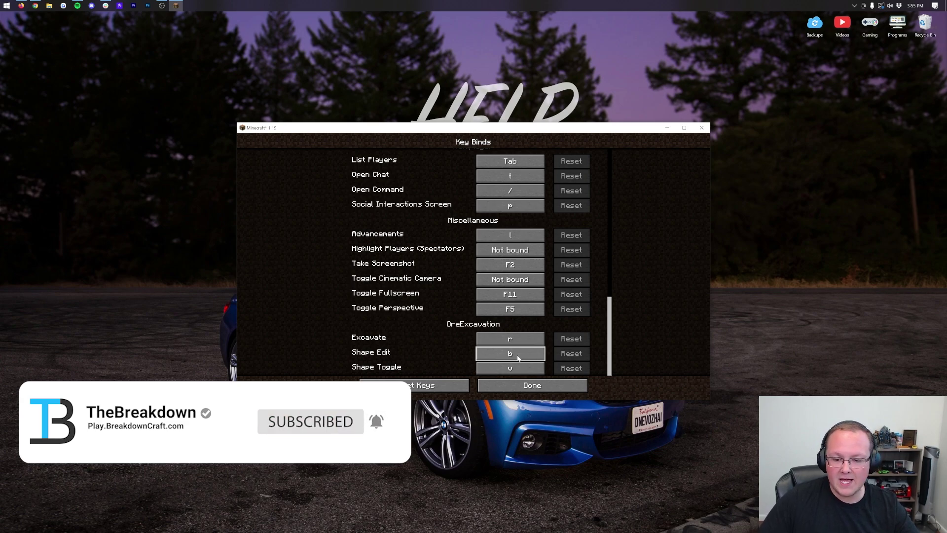
key("v")
left_click(516, 390)
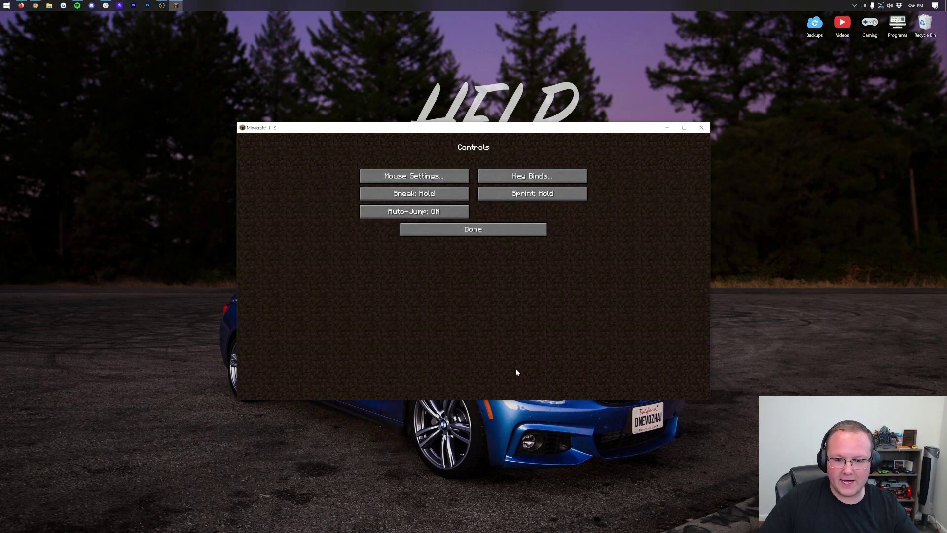
- Leave the options and load the singleplayer world Seed: 867-5309
left_click(473, 236)
left_click(474, 309)
left_click(464, 241)
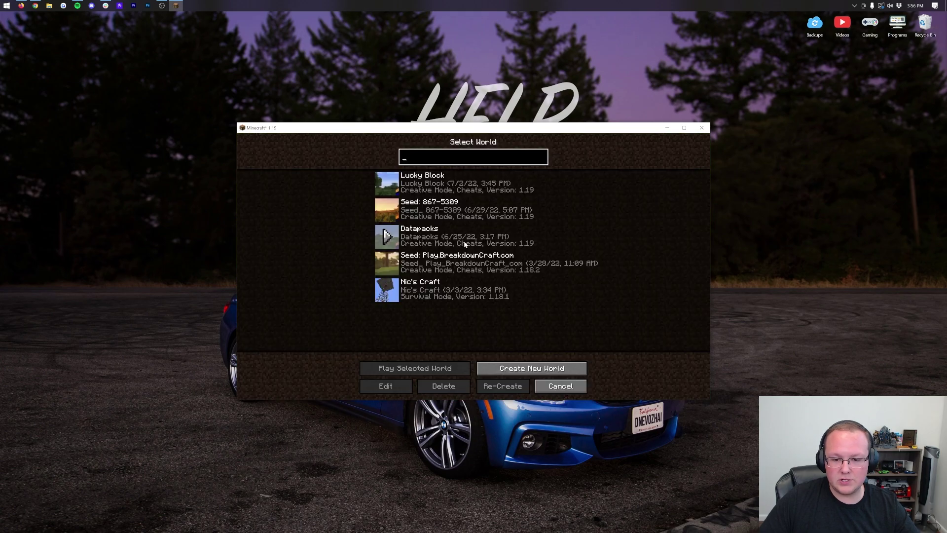
double_click(468, 212)
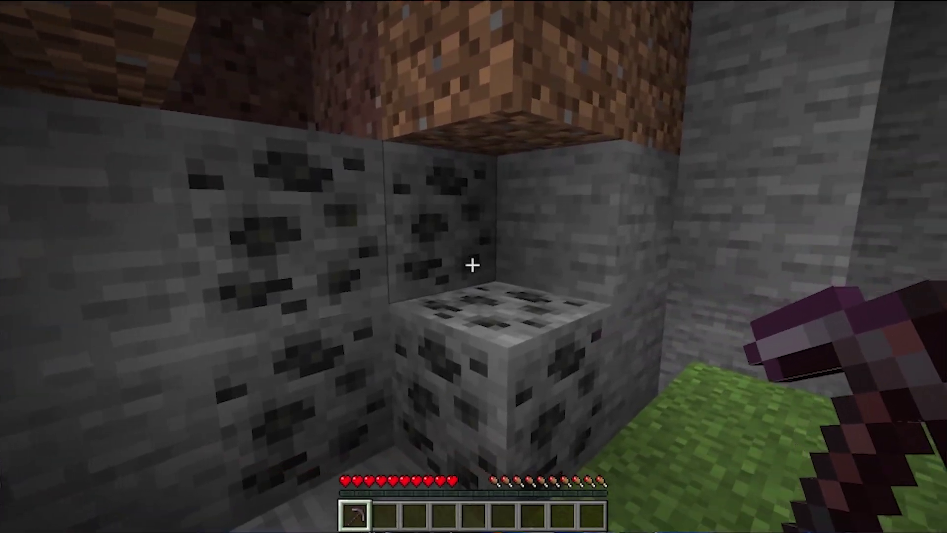
- Excavate the exposed coal ore vein with the pickaxe and collect the dropped coal
left_click(473, 266)
left_click(472, 265)
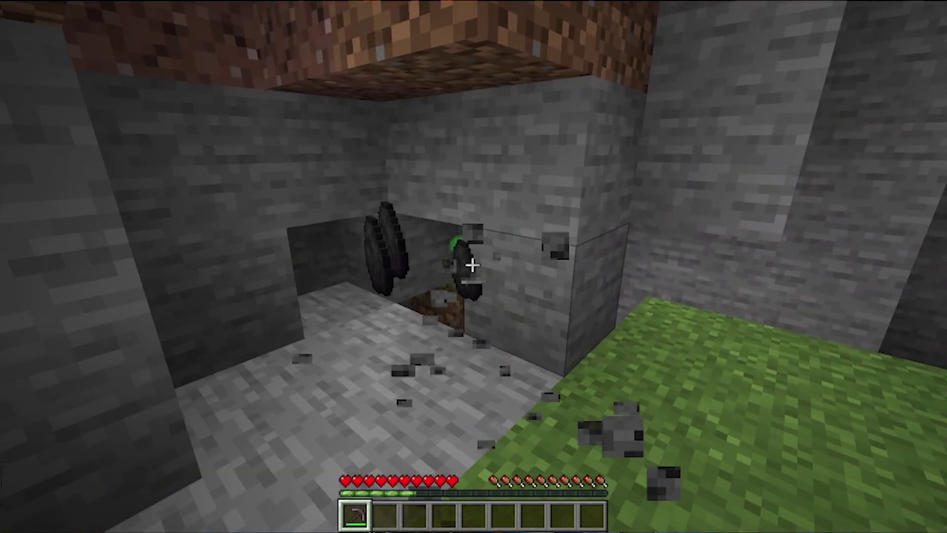
left_click(472, 266)
left_click(472, 266)
key("w")
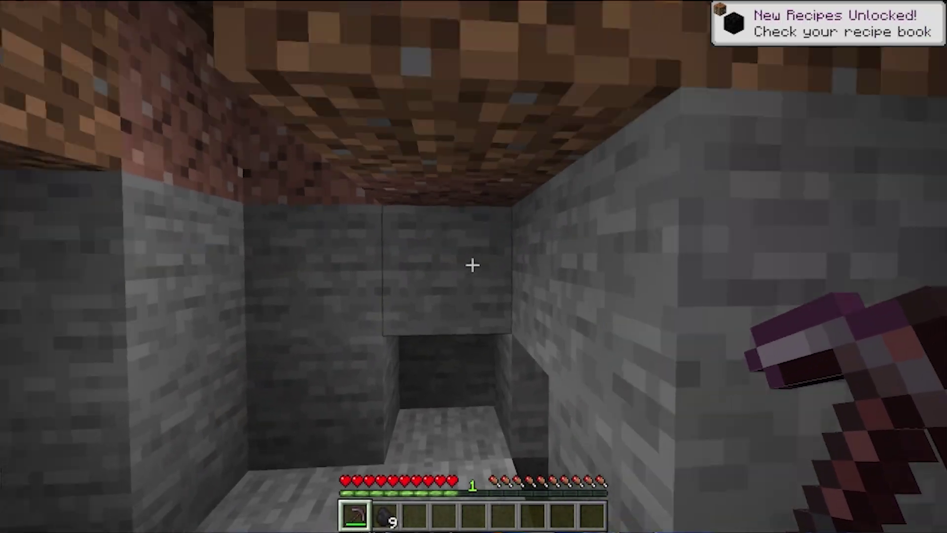
key("w")
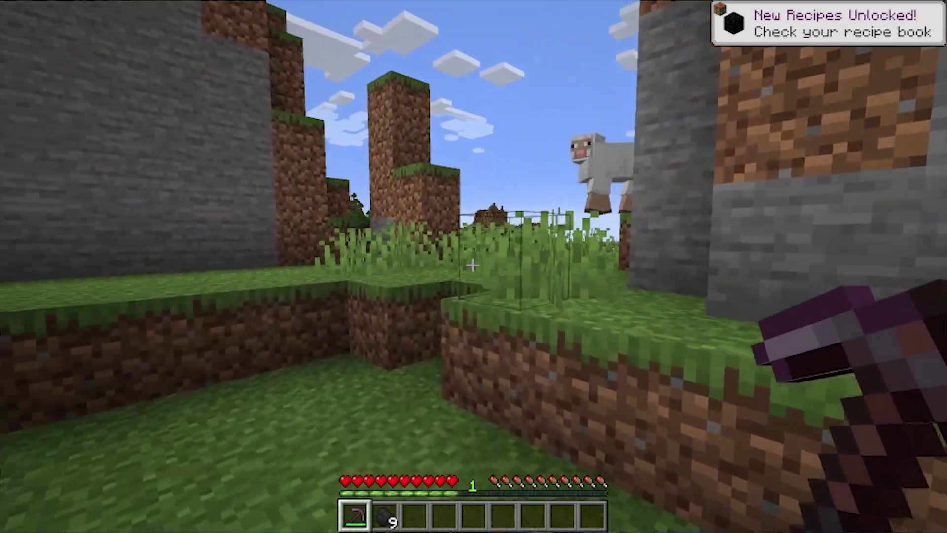
- Walk out onto the grass and switch the excavate shape to 1x2
key("w")
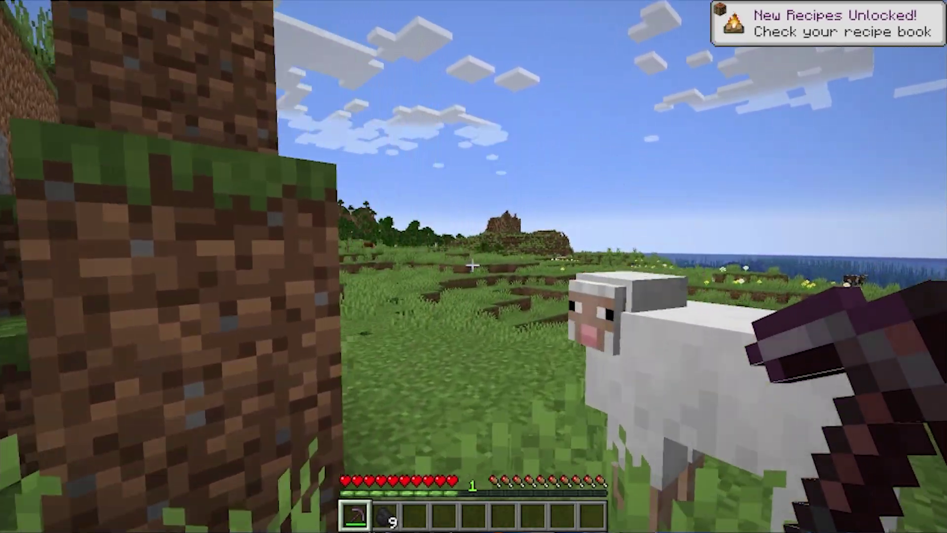
key("v")
key("w")
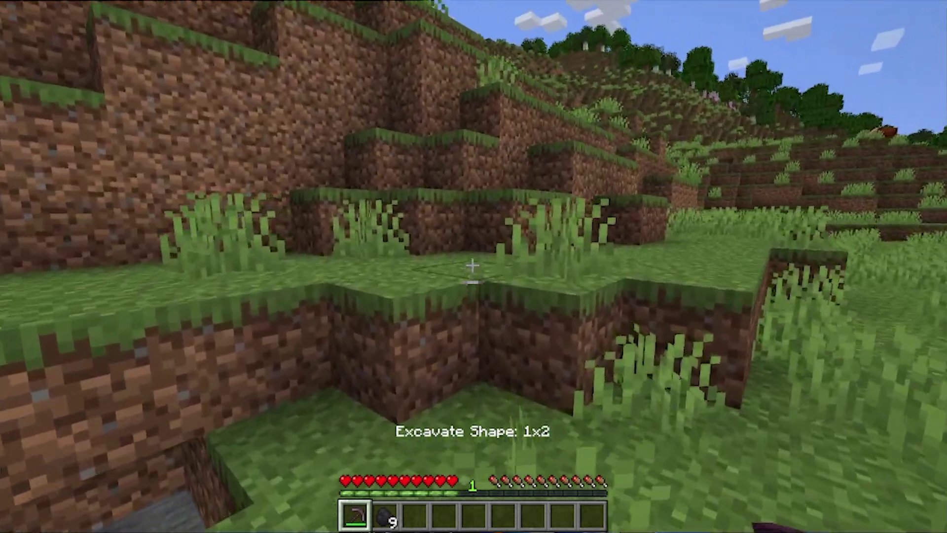
left_click(472, 266)
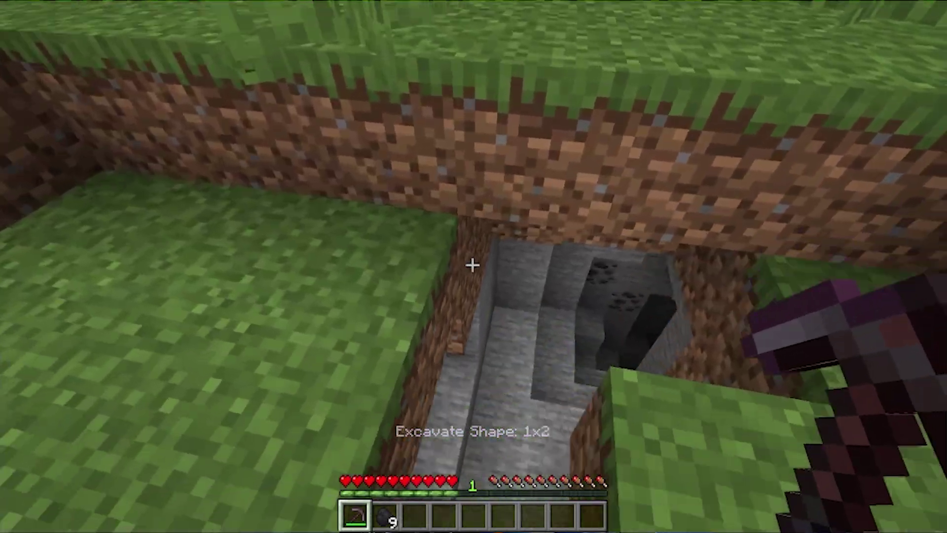
- Switch the excavate shape to 3x3 and excavate sections of the stone walls in the cave
key("v")
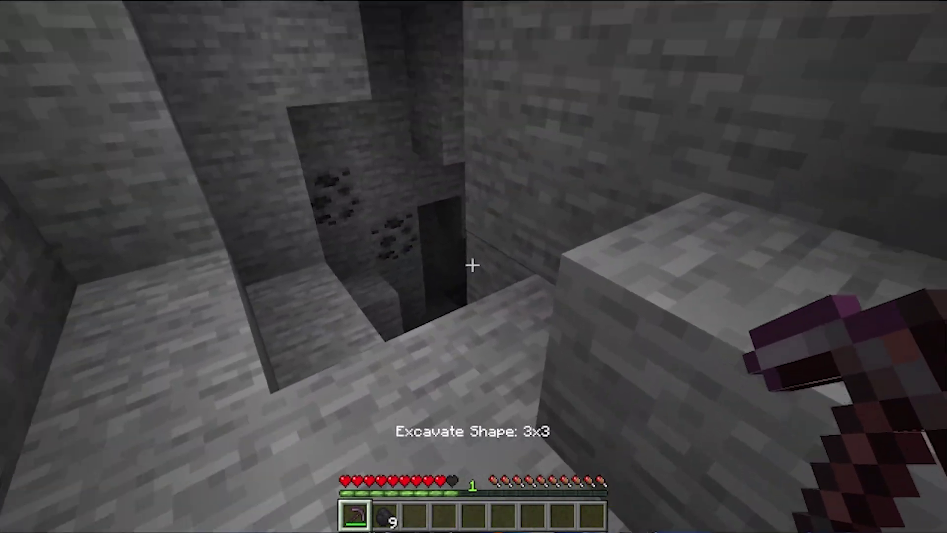
left_click(472, 266)
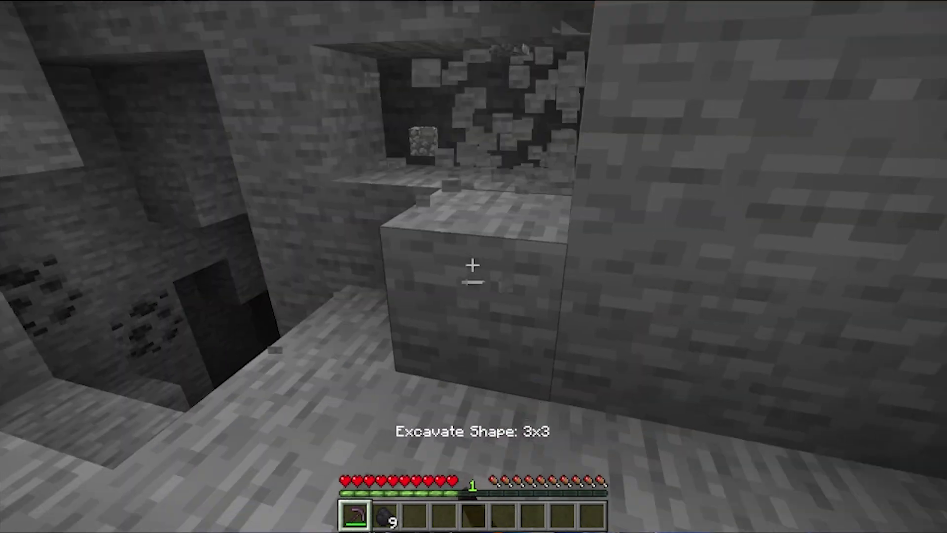
left_click(472, 265)
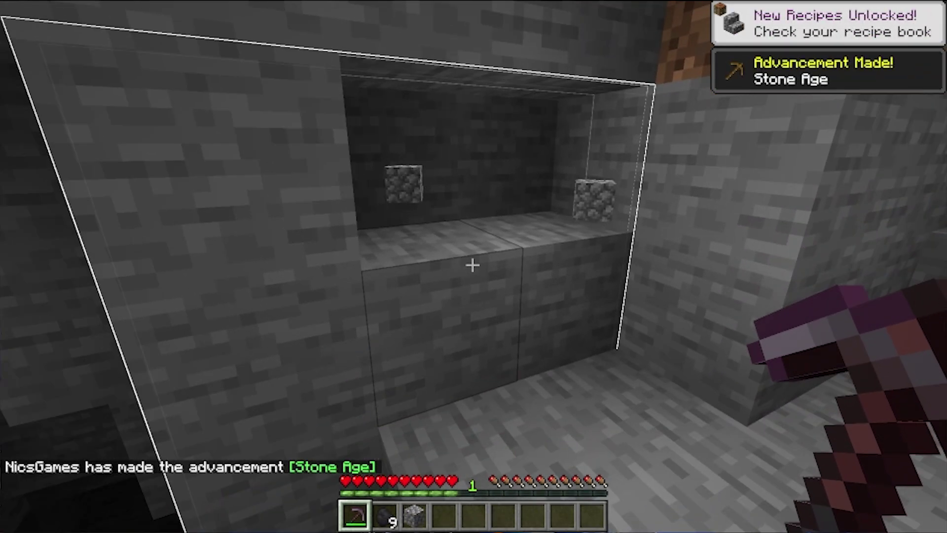
left_click(472, 266)
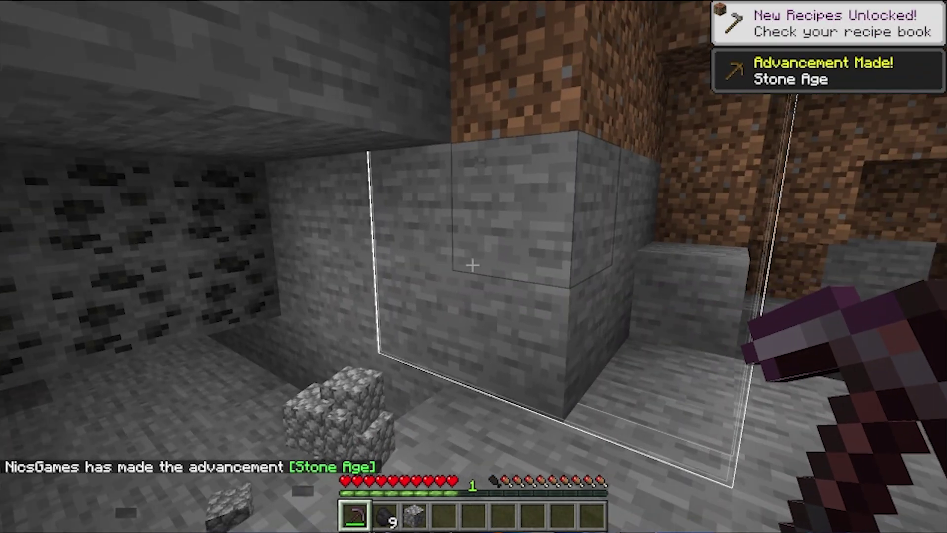
left_click(472, 265)
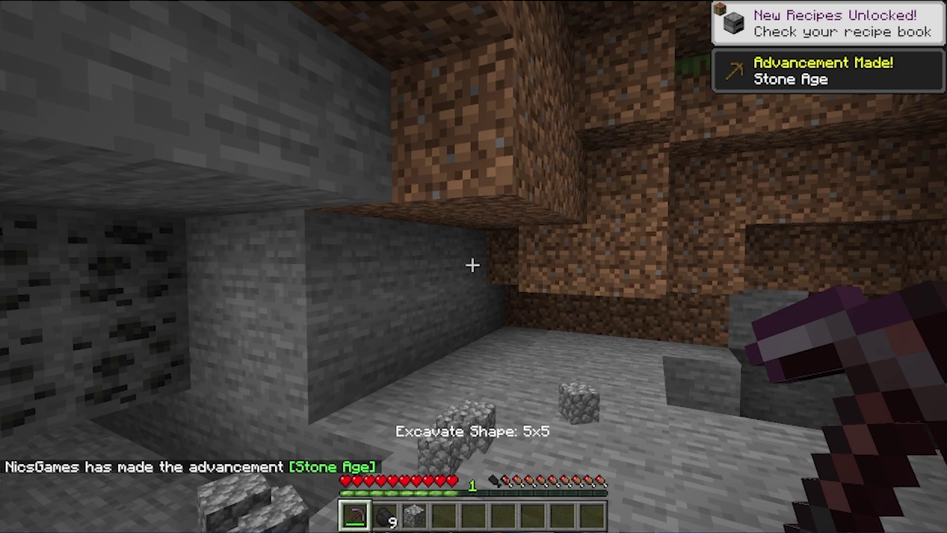
- Excavate the stone floor of the cave with the 5x5 shape
key("w")
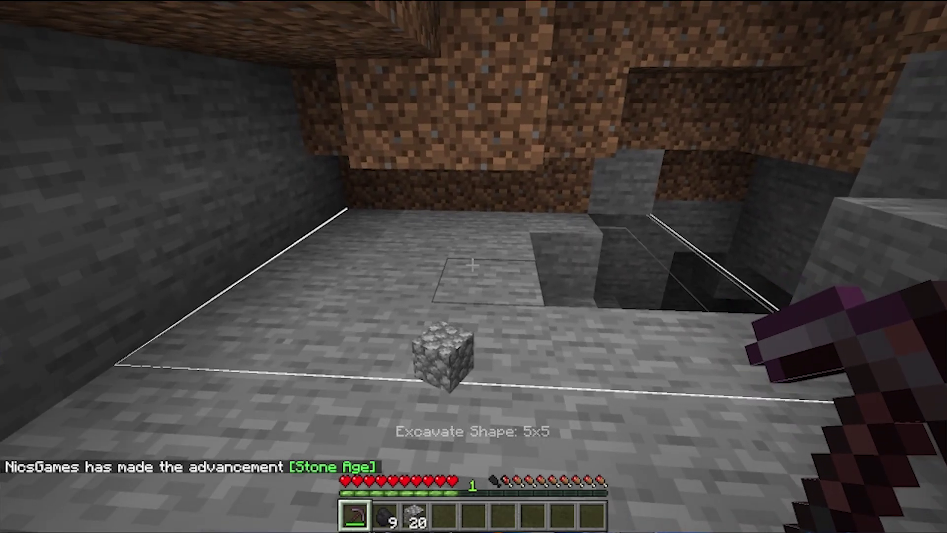
left_click(472, 265)
key("w")
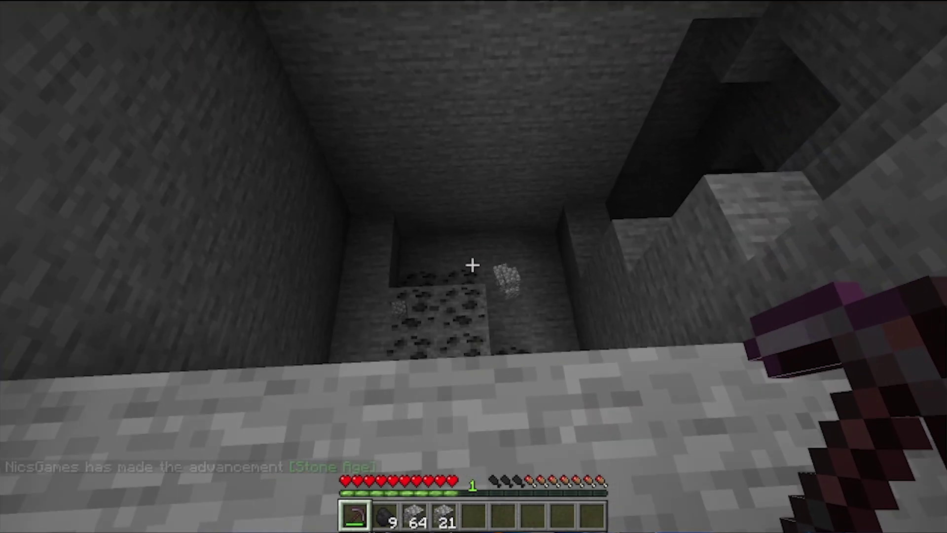
- Excavate stone beside the pit with the Stairs Up shape, and reset the excavate shape to NONE
key("w")
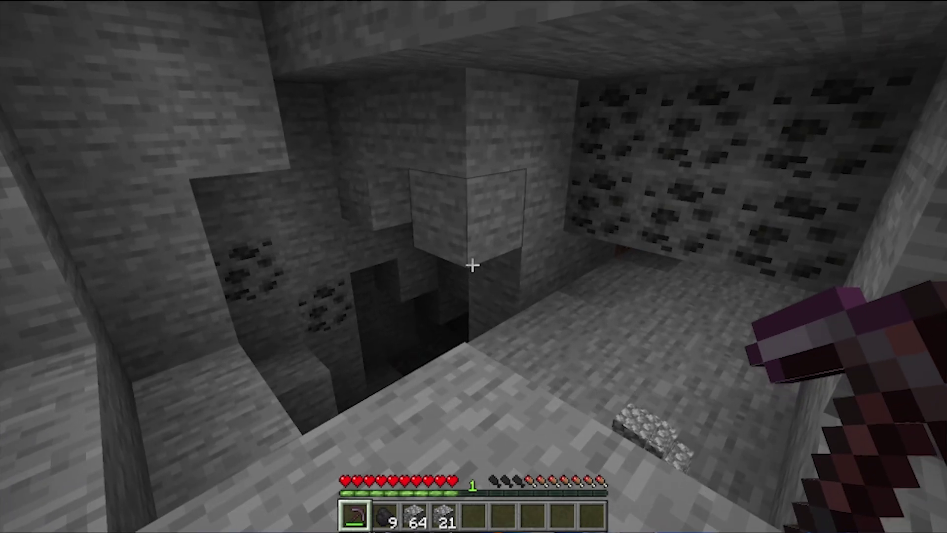
key("w")
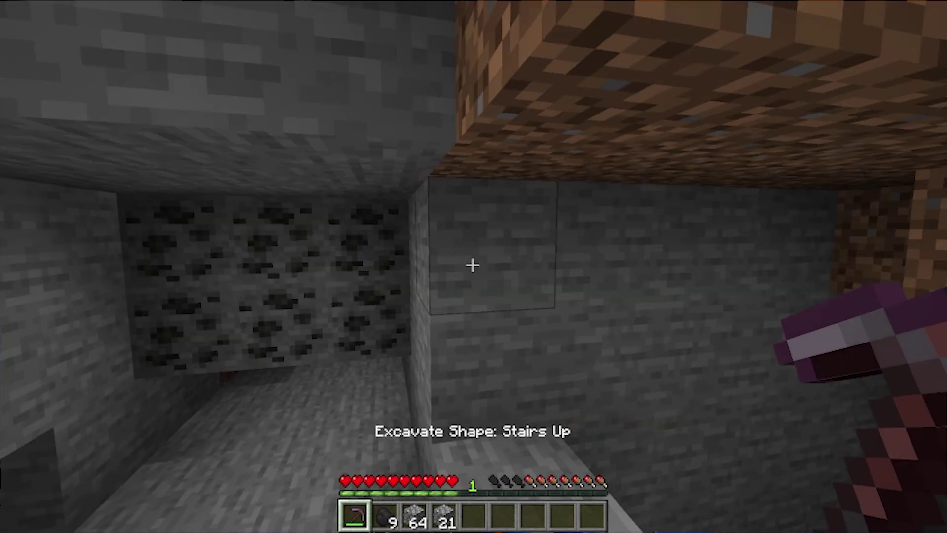
key("v")
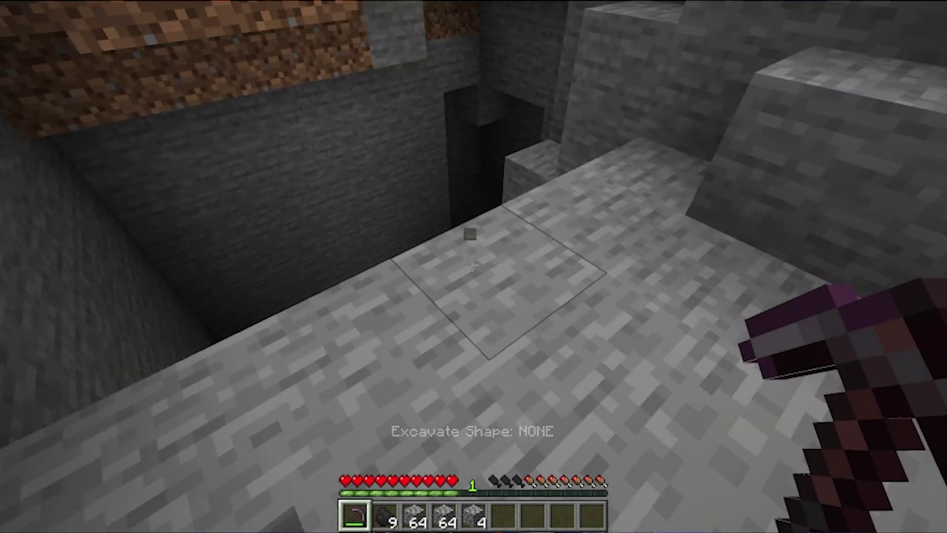
- Dig through the stone to the buried coal ore vein, excavate it, and mine towards the iron ore in the floor
left_click(472, 265)
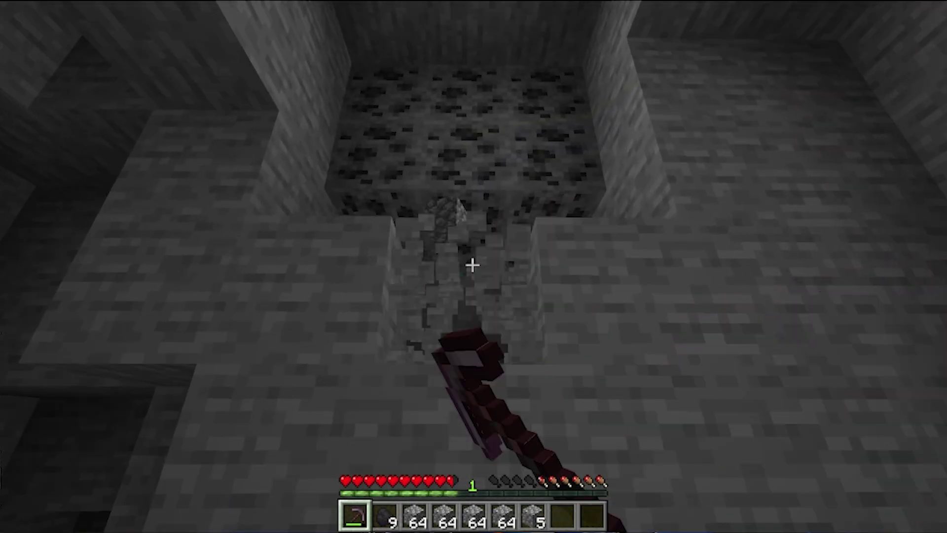
left_click(472, 265)
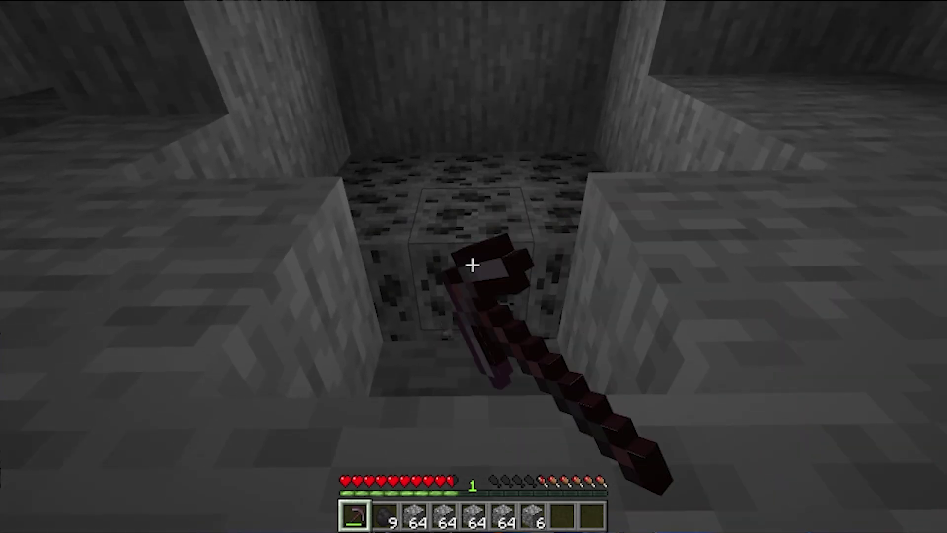
left_click(472, 266)
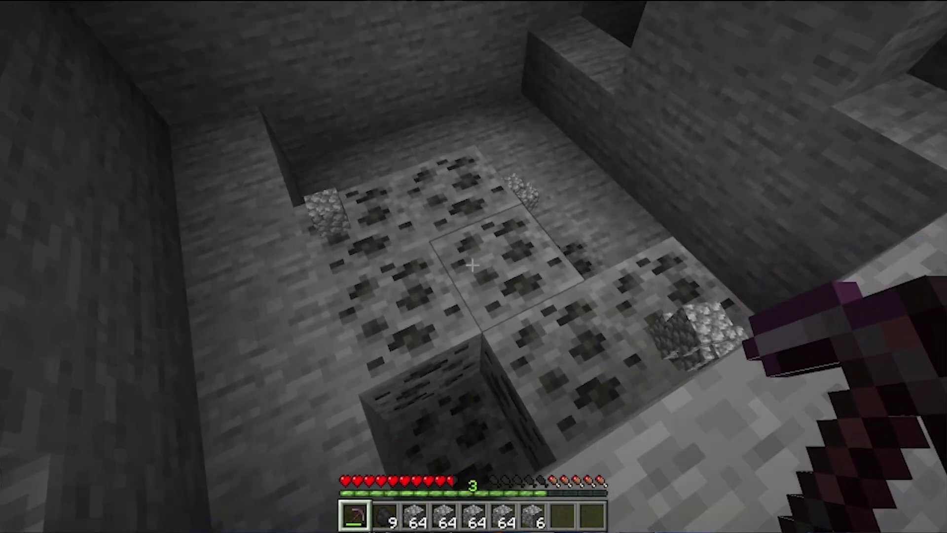
left_click(472, 265)
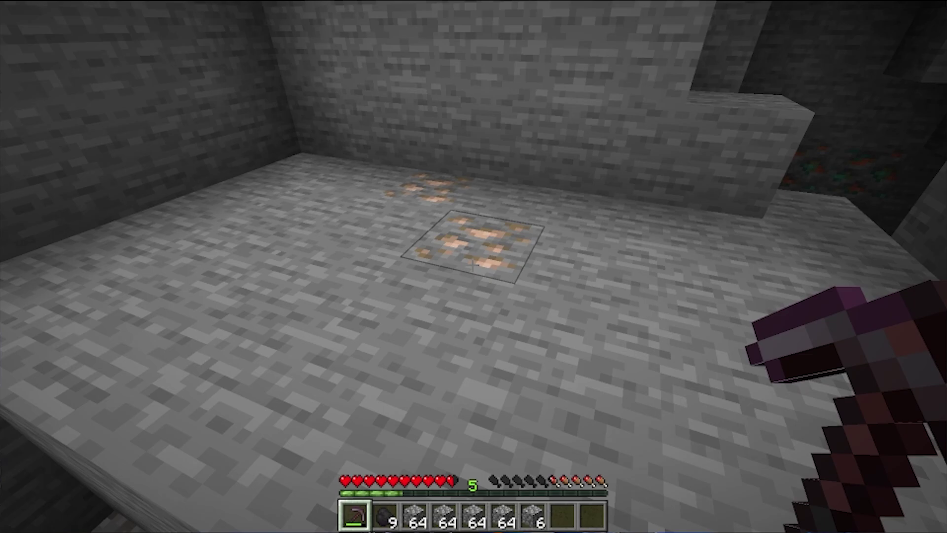
left_click(472, 266)
key("w")
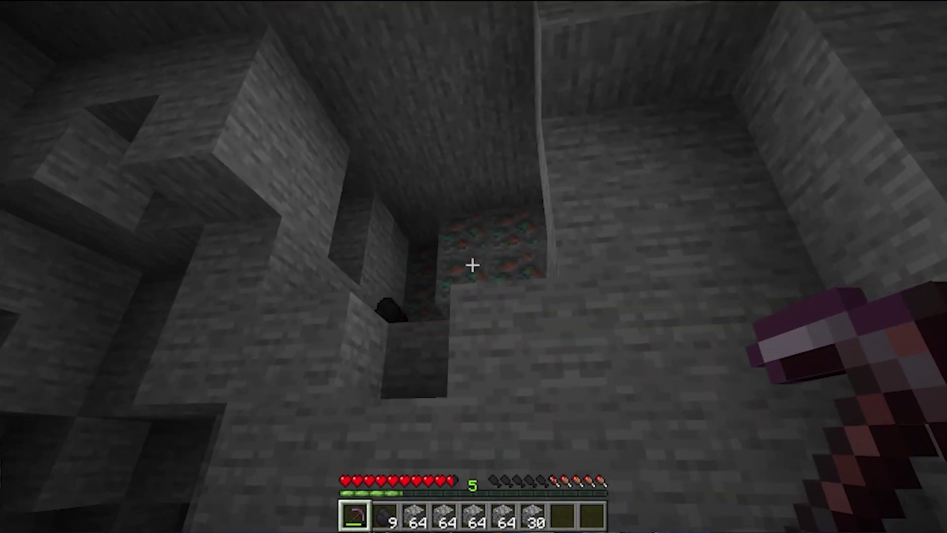
- Cycle the excavate shape through the options past Stairs Up and back to NONE
key("grave")
key("grave")
key("grave")
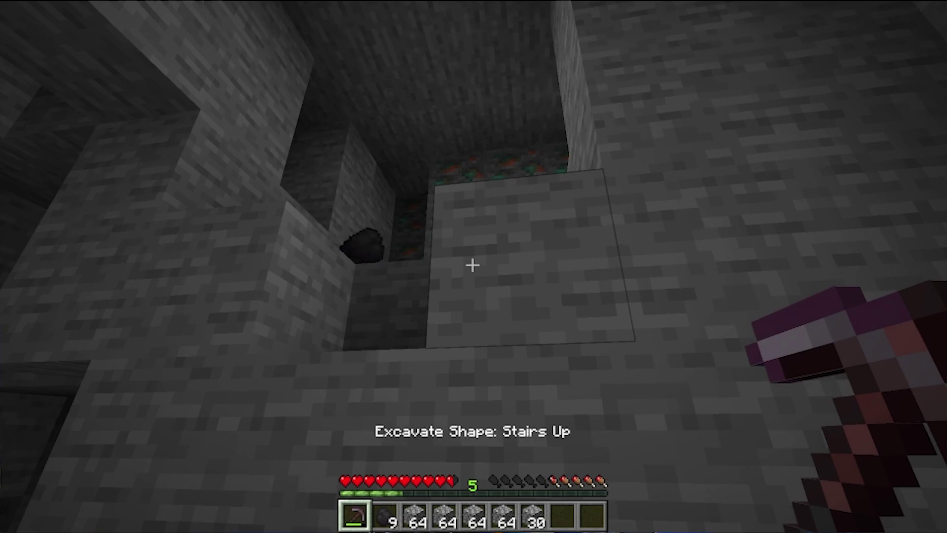
key("grave")
key("grave")
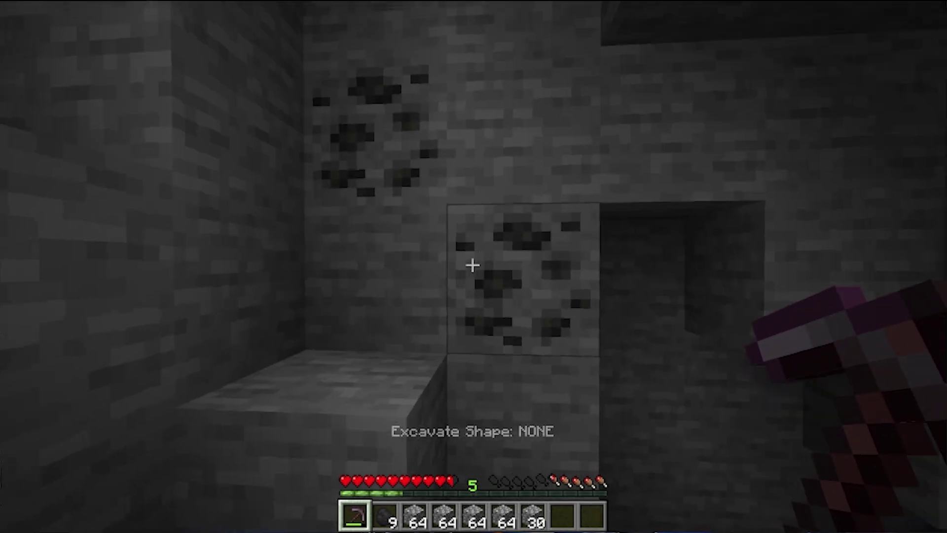
- Excavate the coal ore in the cave wall, break through the stone, and mine the copper ore vein
left_click(472, 265)
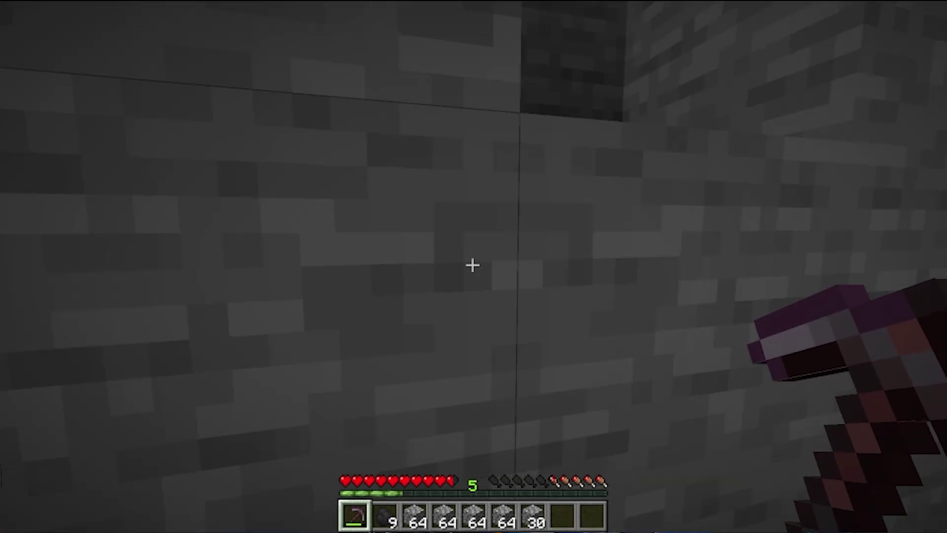
left_click(472, 265)
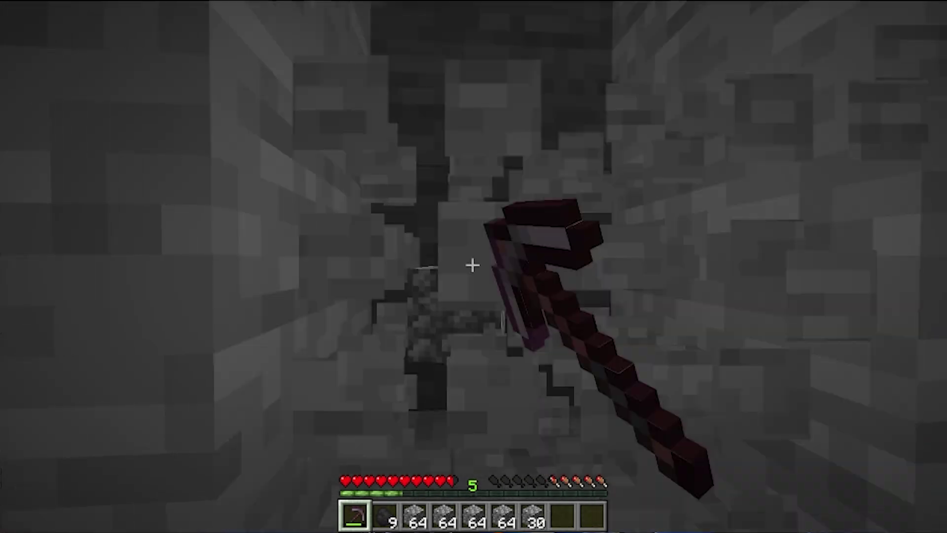
left_click(472, 266)
left_click(472, 266)
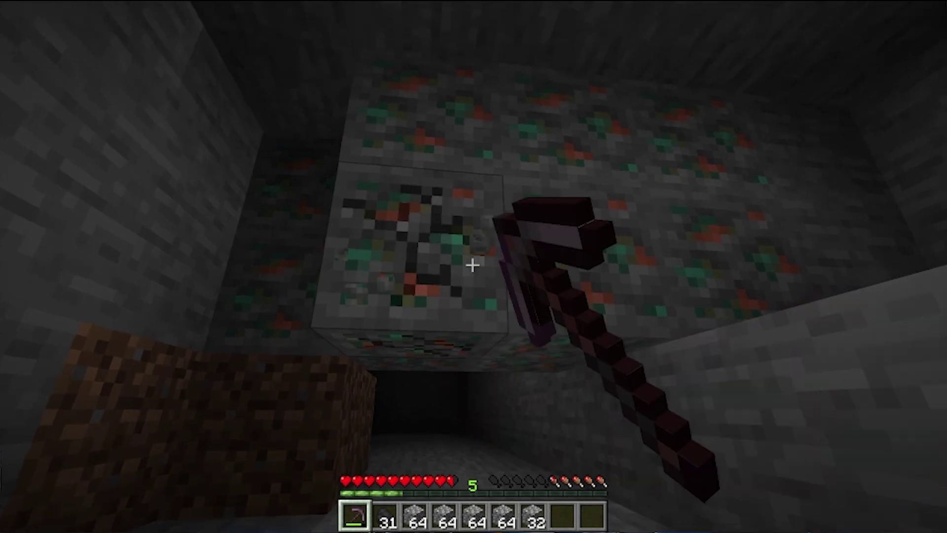